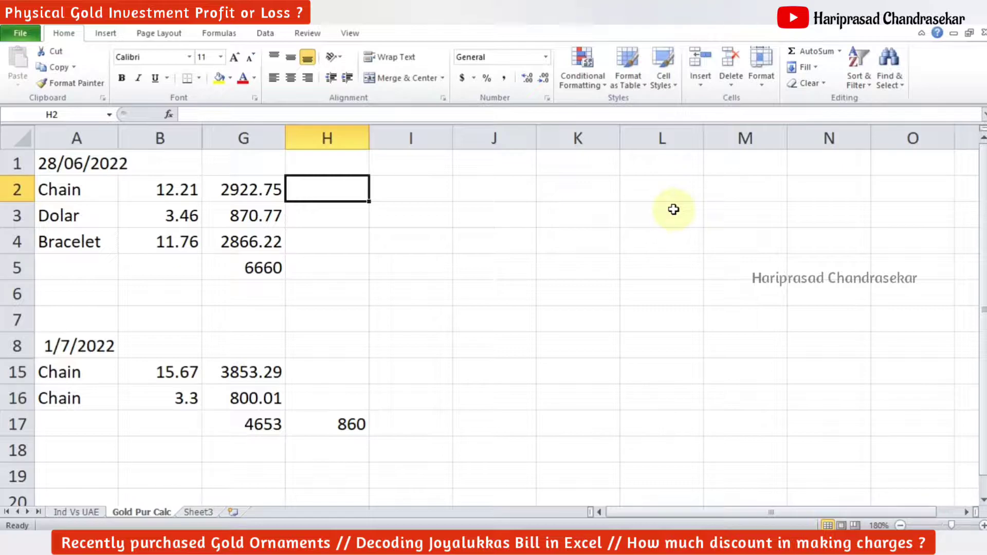
Step: Check the weights of the chain (12.21), Dolar and bracelet (11.76) and their combined weight
{"action": "left_click", "coordinate": [165, 188]}
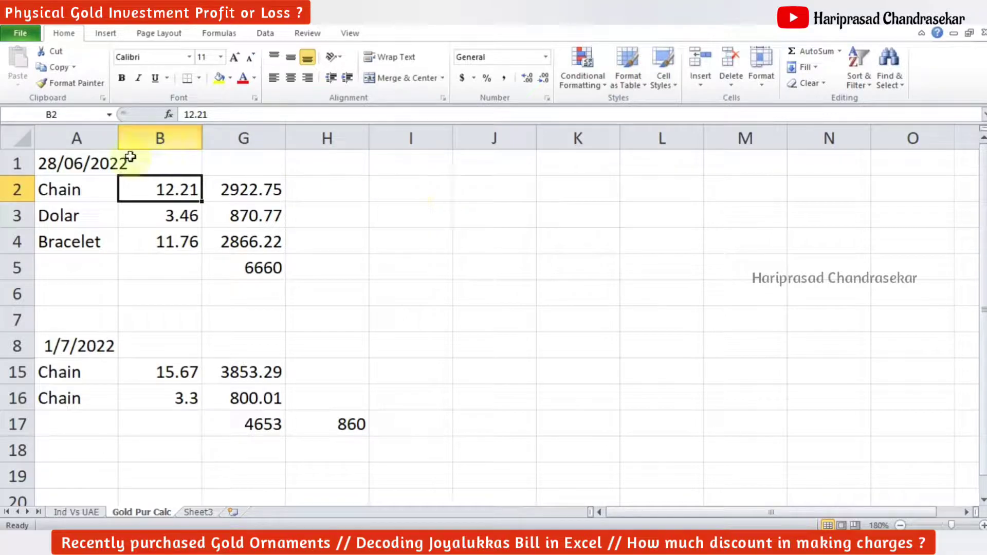
{"action": "left_click", "coordinate": [164, 240]}
{"action": "left_click", "coordinate": [182, 216]}
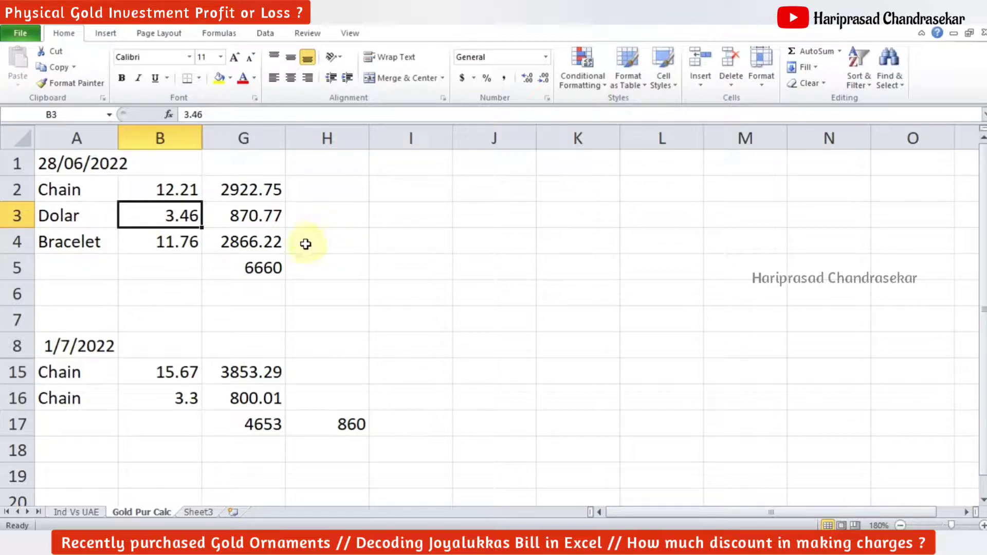
{"action": "left_click", "coordinate": [191, 242]}
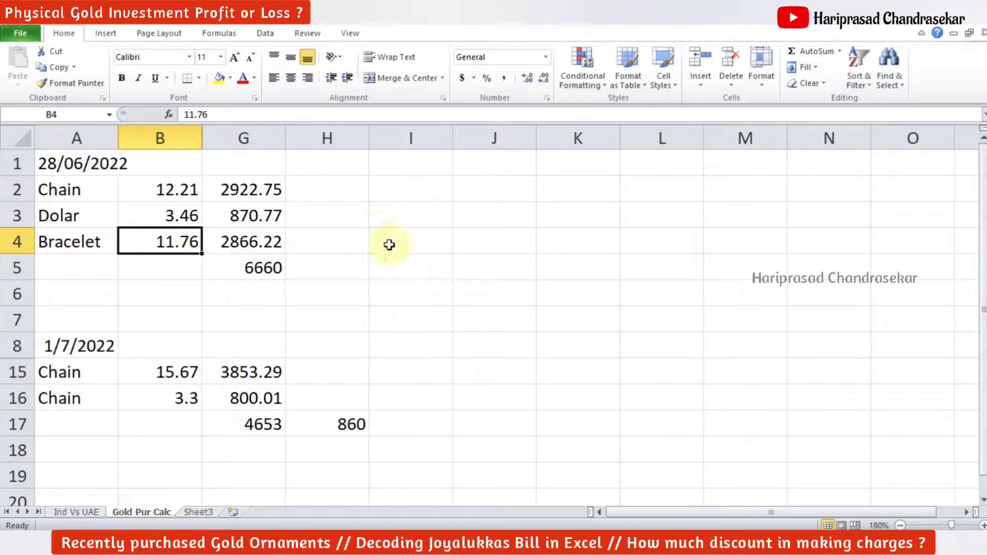
{"action": "left_click_drag", "start_coordinate": [198, 185], "coordinate": [191, 241]}
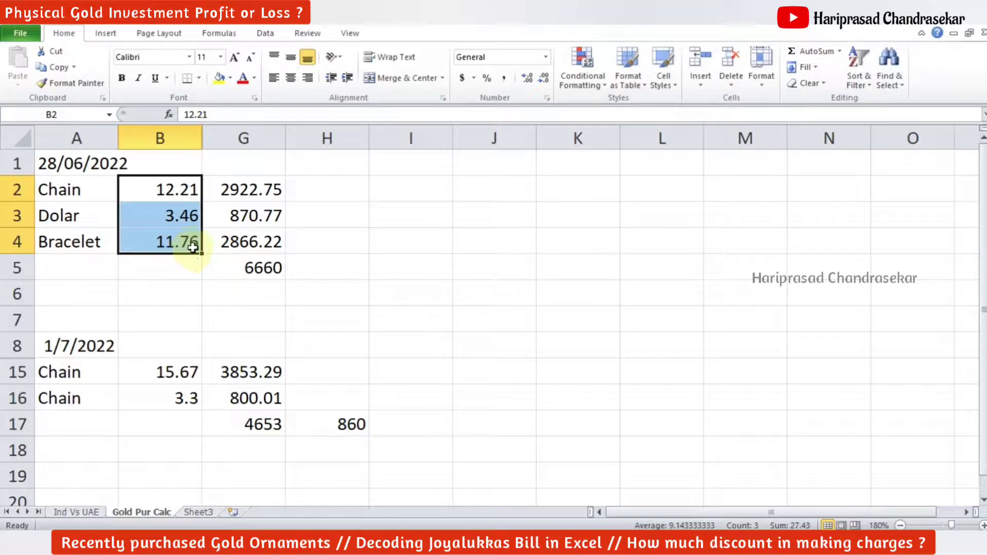
Step: Inspect the cost formulas for the chain, Dolar and bracelet and the sum of the three costs
{"action": "left_click", "coordinate": [270, 190]}
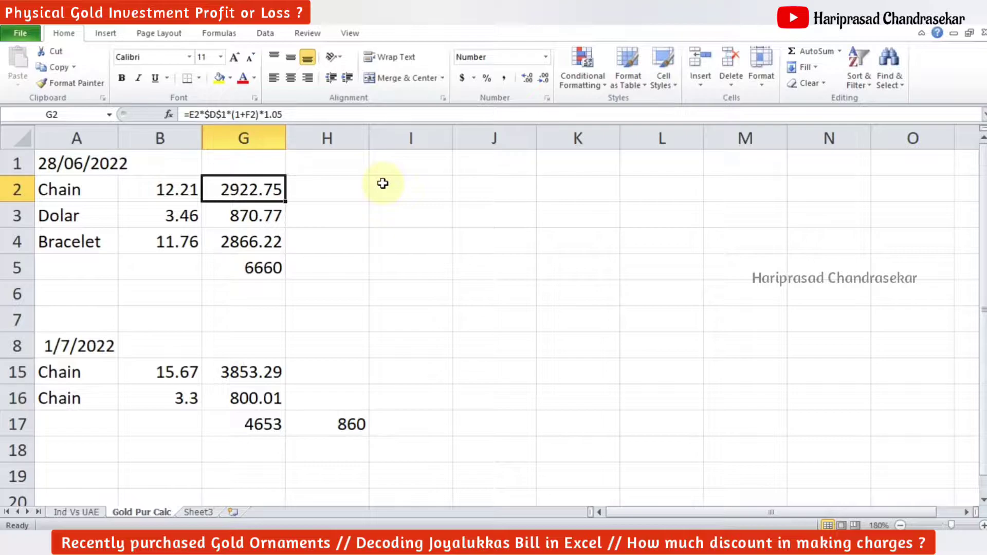
{"action": "key", "text": "Down"}
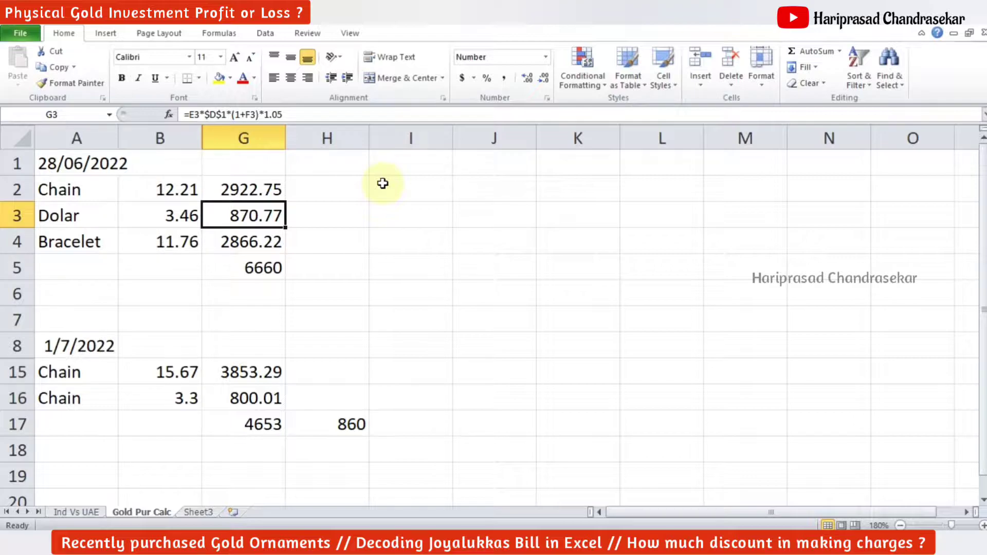
{"action": "key", "text": "Down"}
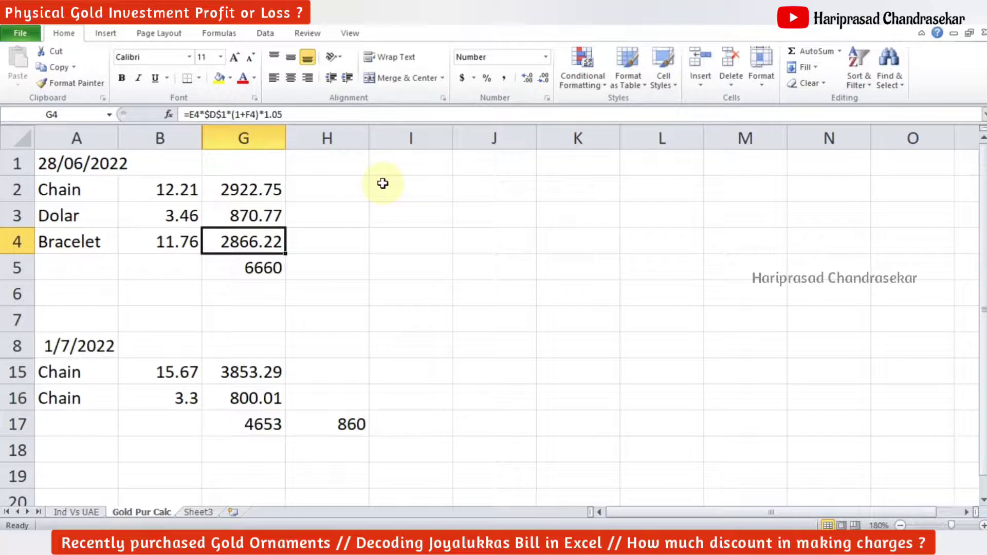
{"action": "left_click", "coordinate": [254, 265]}
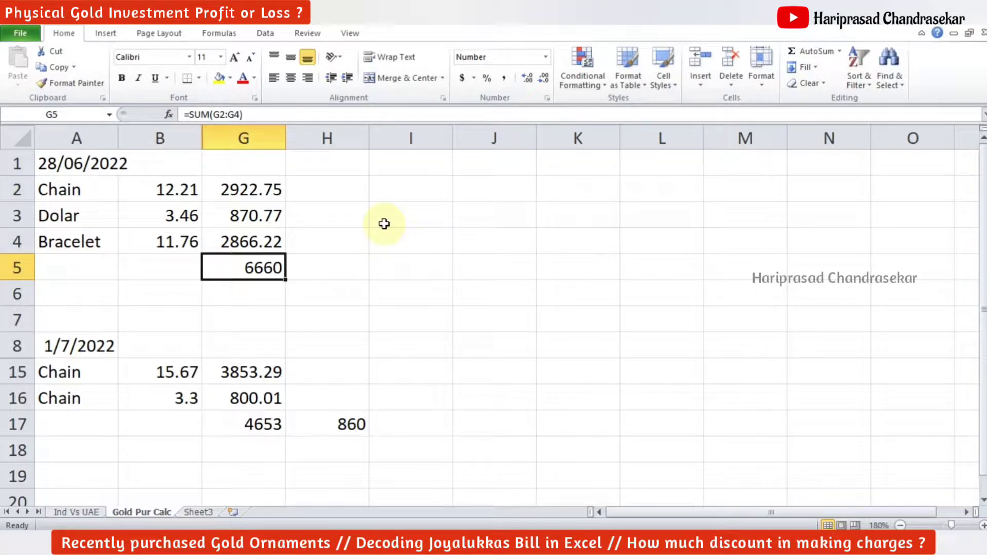
Step: Review the 1/7/2022 purchase: the first chain's weight and cost formulas and the two chains' combined weight
{"action": "left_click", "coordinate": [108, 347]}
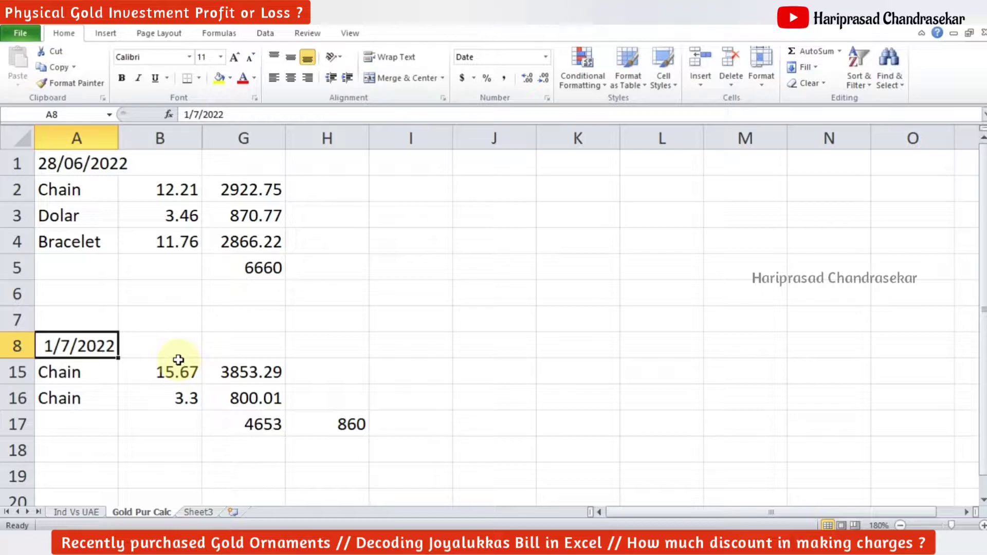
{"action": "left_click", "coordinate": [243, 371]}
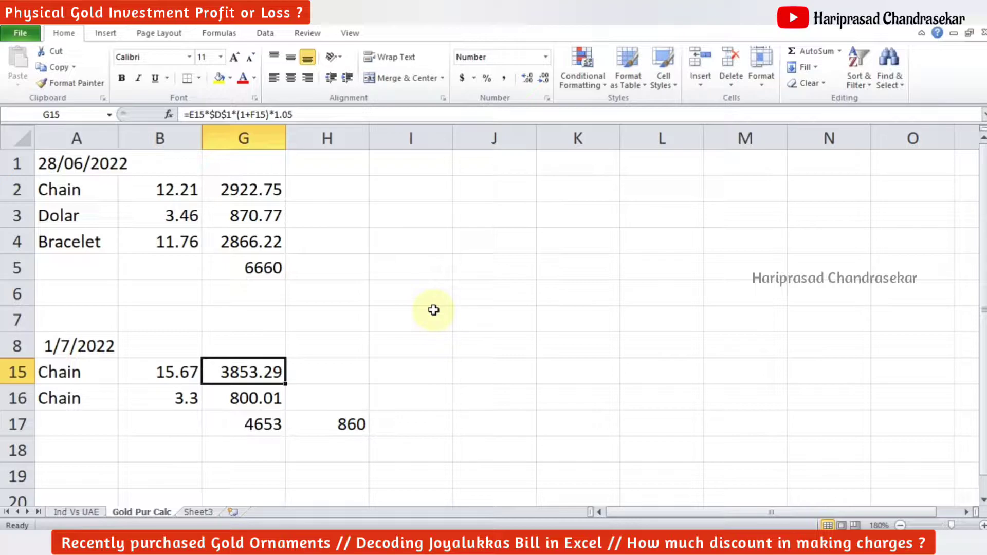
{"action": "left_click_drag", "start_coordinate": [169, 373], "coordinate": [183, 402]}
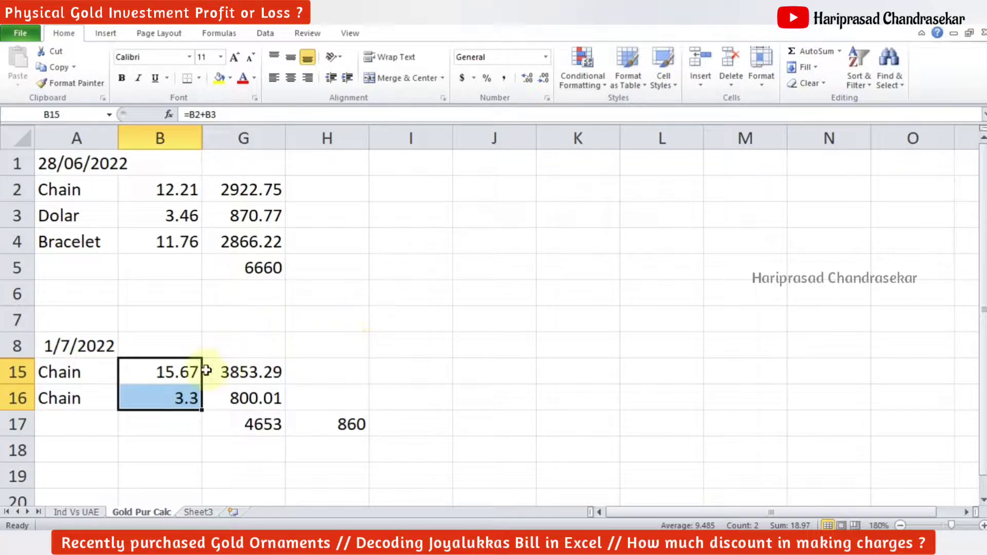
{"action": "left_click", "coordinate": [184, 377]}
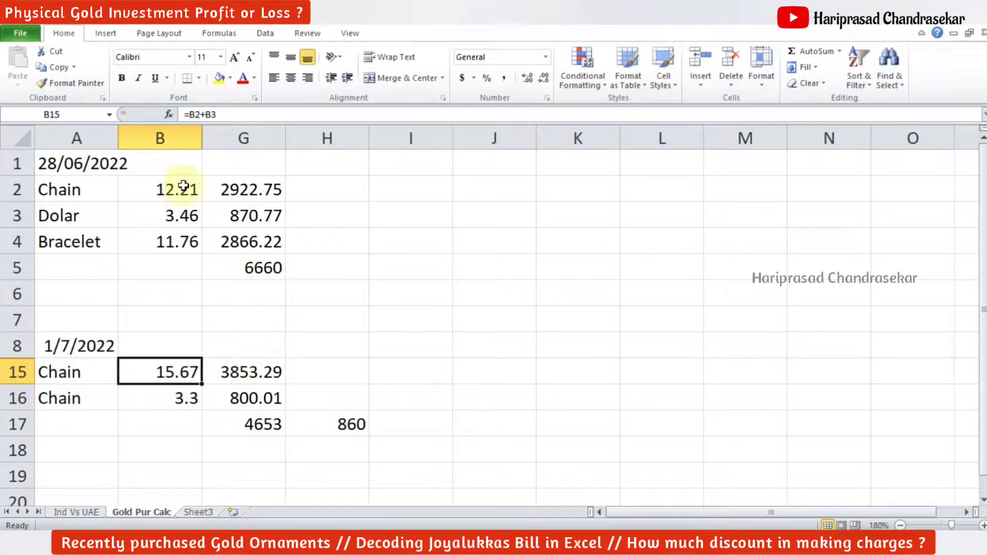
{"action": "left_click", "coordinate": [249, 374]}
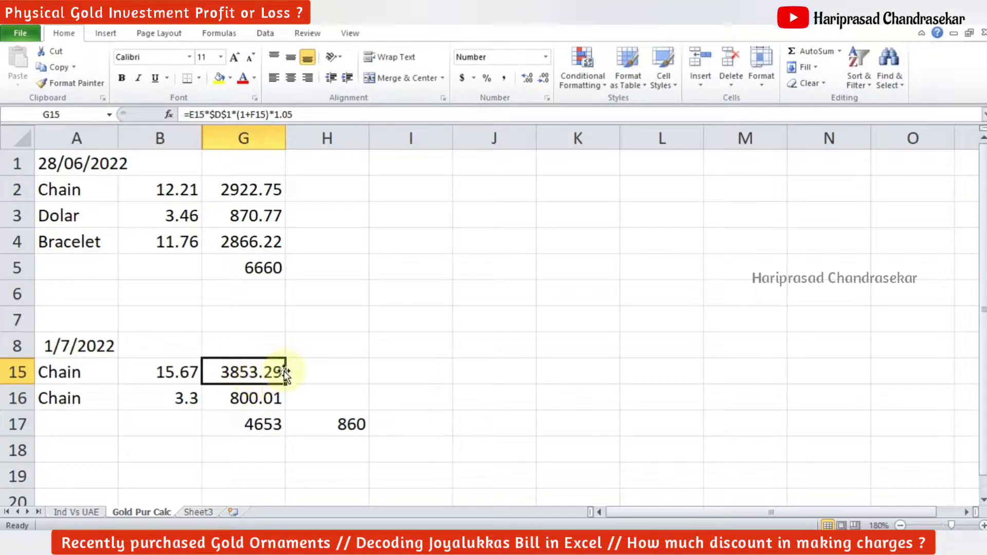
Step: Inspect the second chain's formulas, the purchase total and the 860 difference beside the 6660 total
{"action": "left_click", "coordinate": [185, 396]}
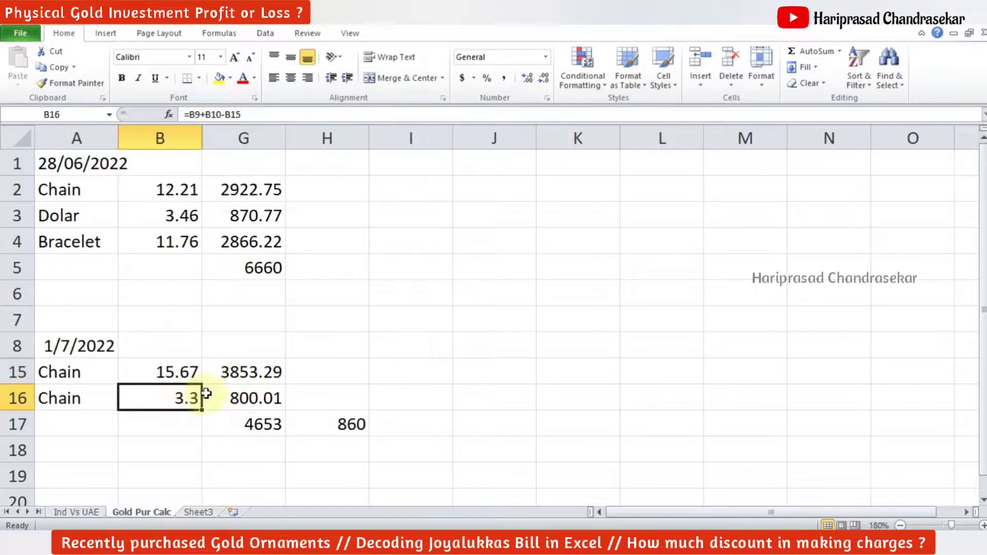
{"action": "left_click", "coordinate": [237, 396]}
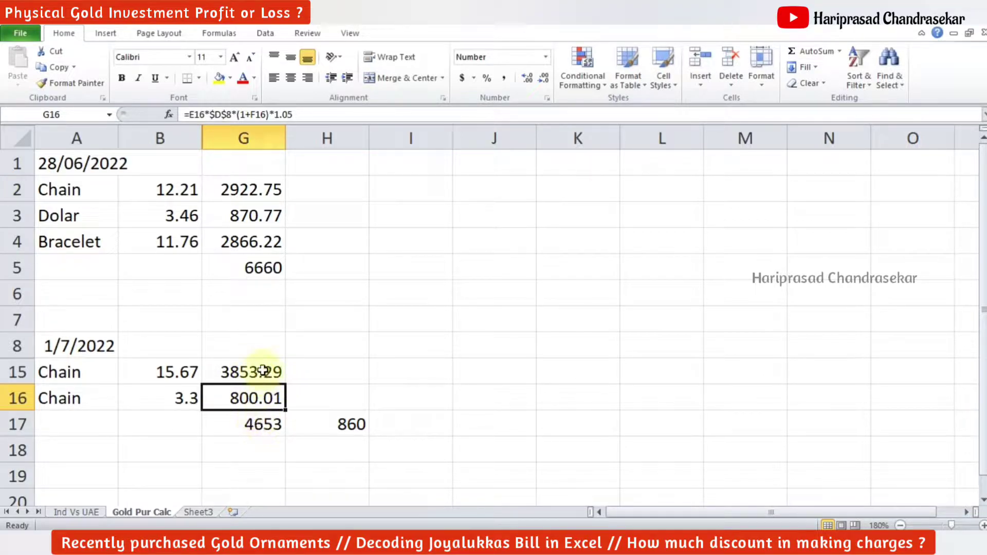
{"action": "left_click", "coordinate": [263, 429]}
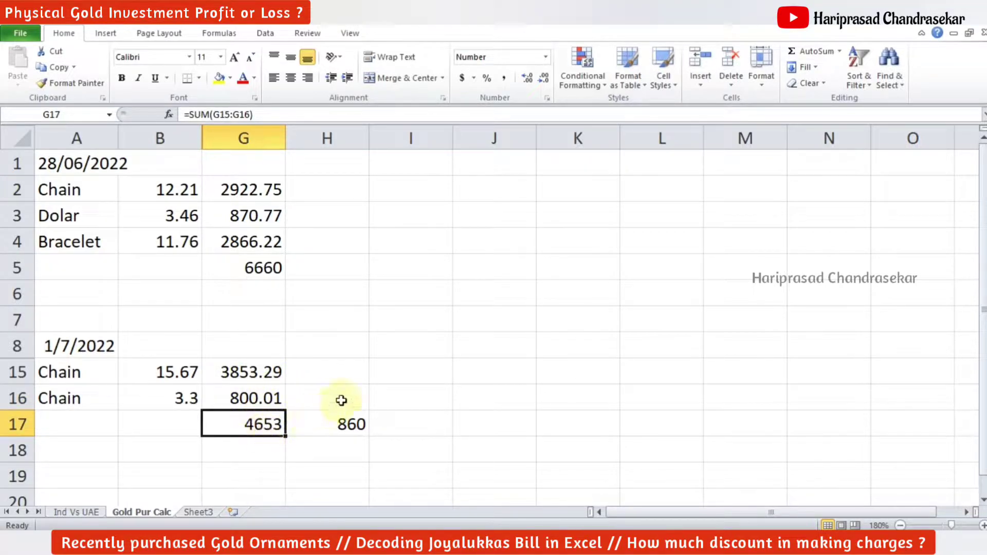
{"action": "left_click", "coordinate": [346, 422]}
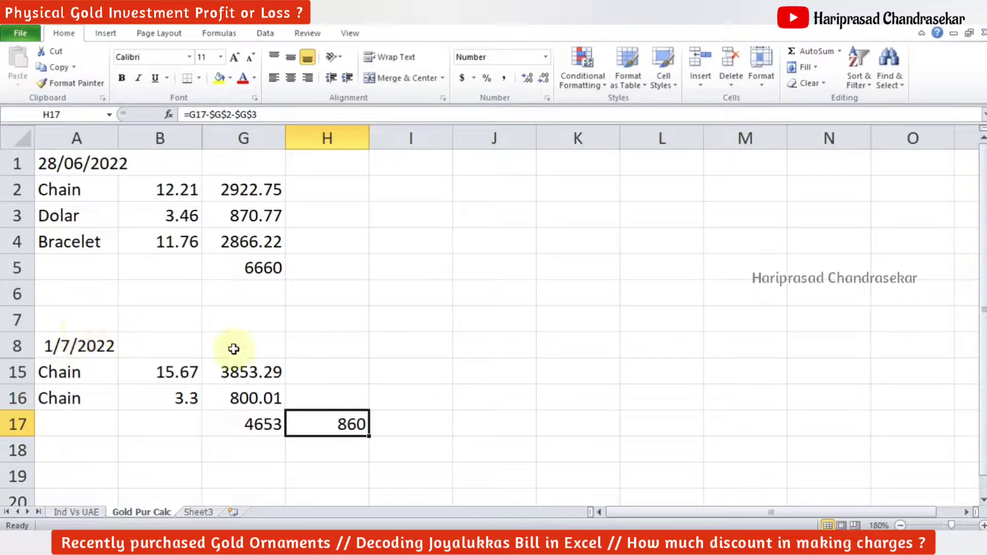
{"action": "left_click", "coordinate": [266, 268], "text": "ctrl"}
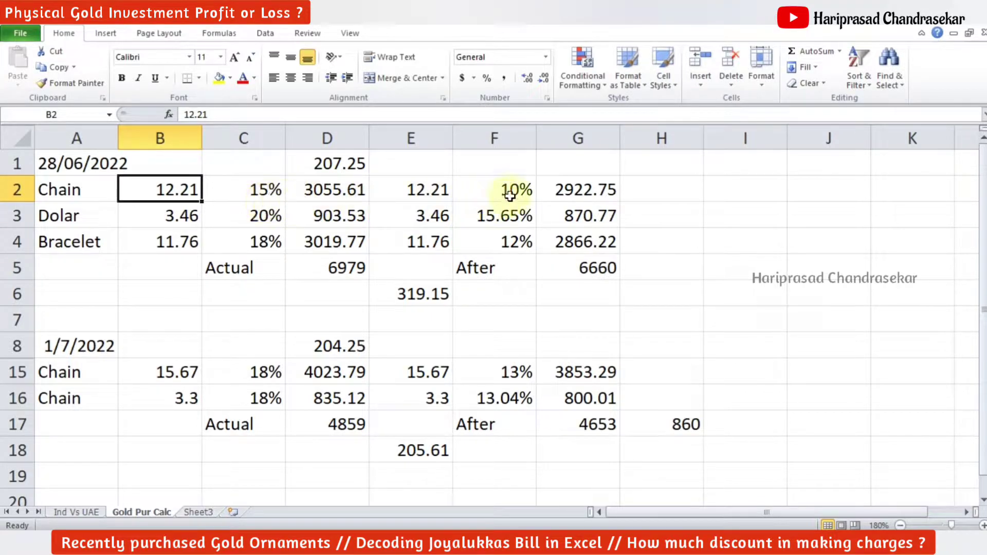
{"action": "left_click", "coordinate": [509, 188]}
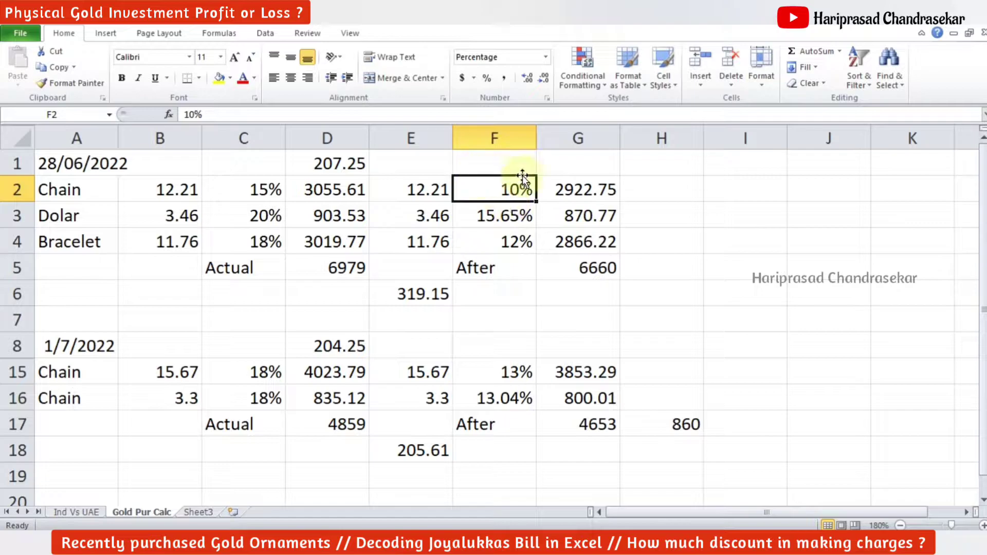
{"action": "left_click", "coordinate": [572, 181]}
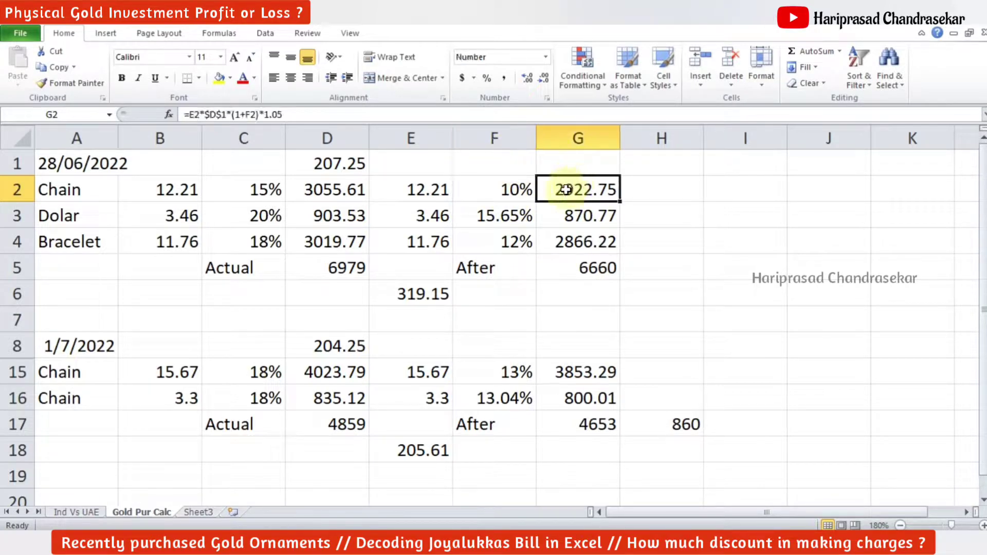
{"action": "left_click", "coordinate": [309, 184]}
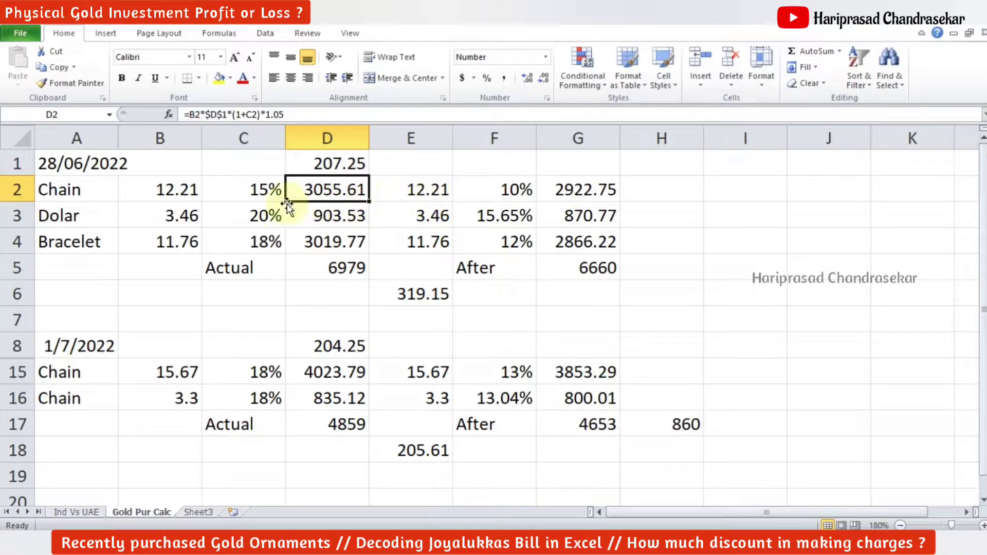
{"action": "left_click", "coordinate": [240, 216]}
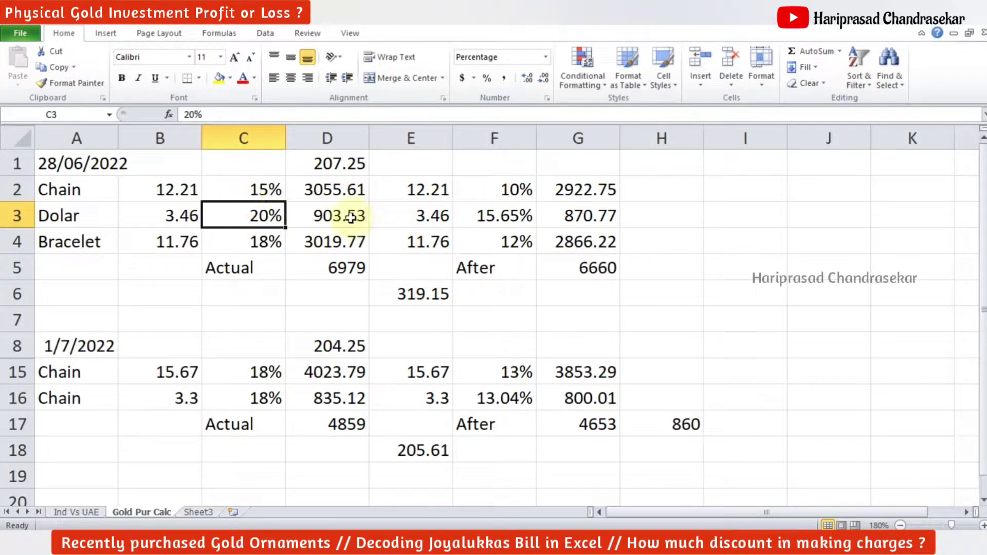
{"action": "left_click", "coordinate": [494, 213]}
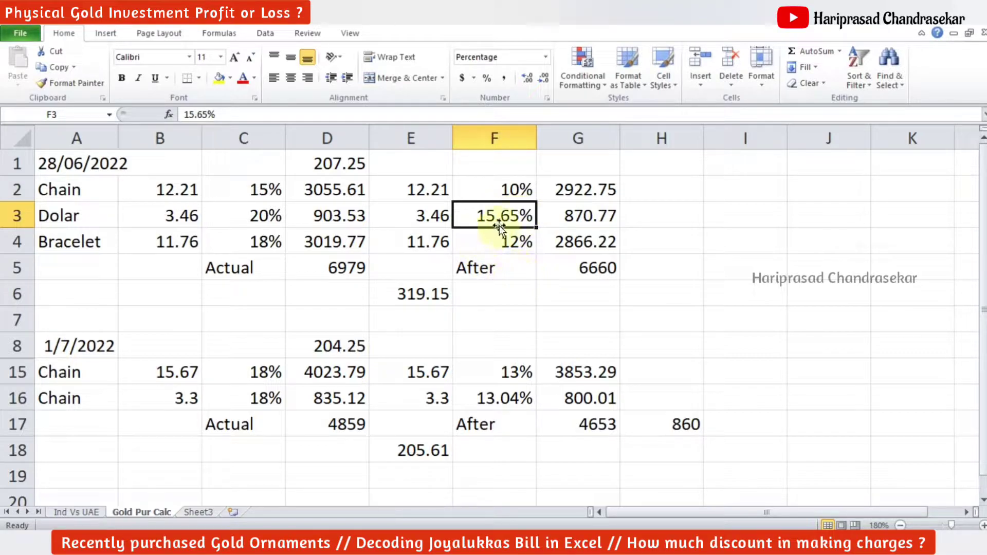
{"action": "left_click", "coordinate": [315, 214]}
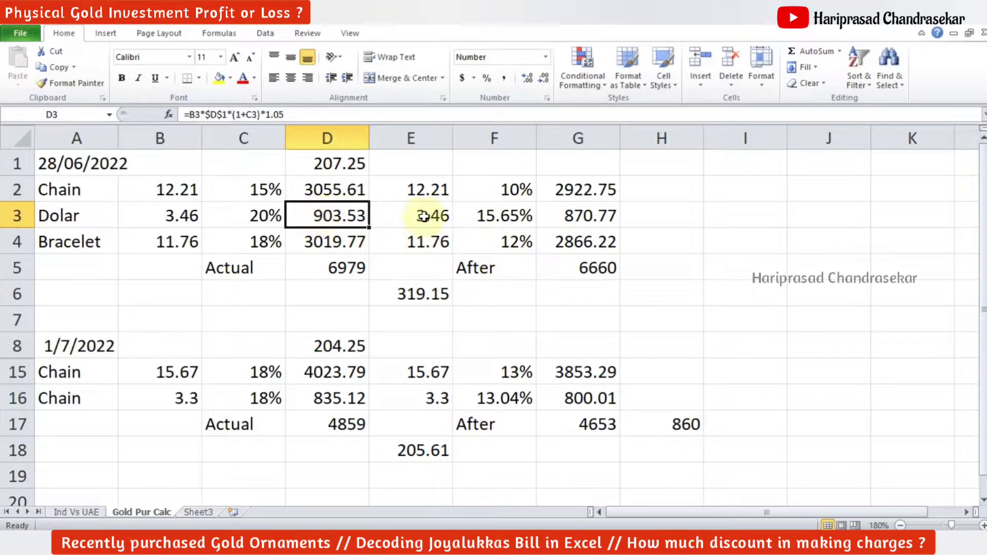
{"action": "left_click", "coordinate": [592, 212]}
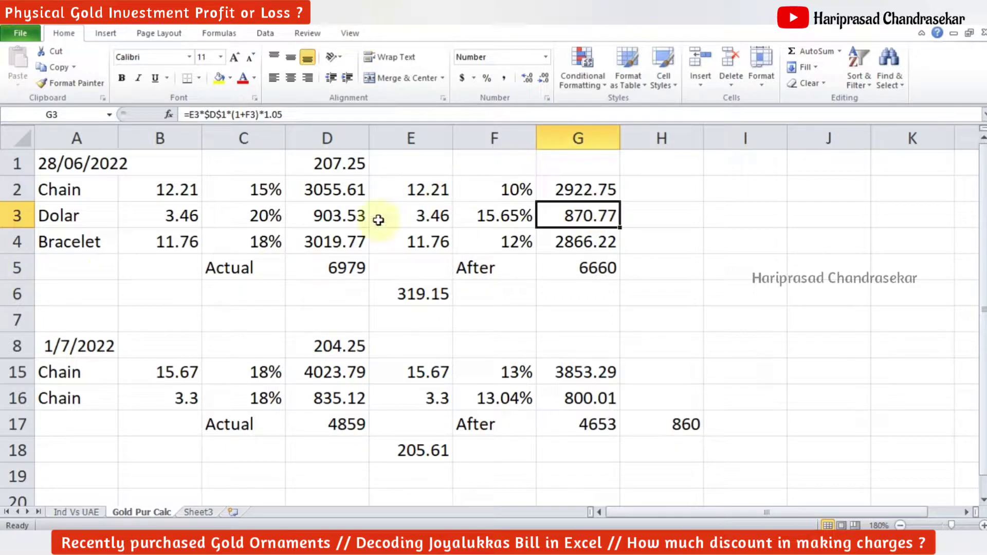
{"action": "left_click", "coordinate": [257, 248]}
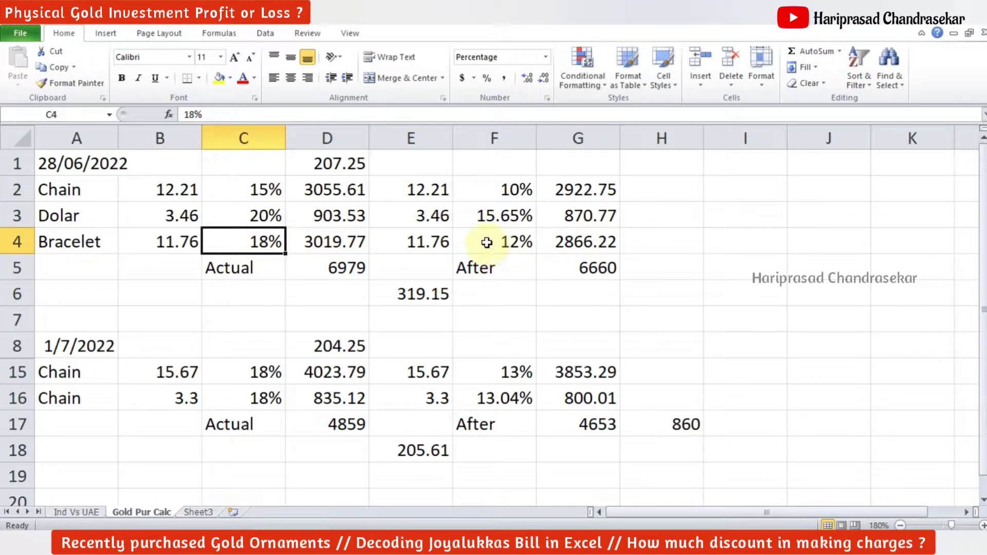
{"action": "left_click", "coordinate": [504, 242]}
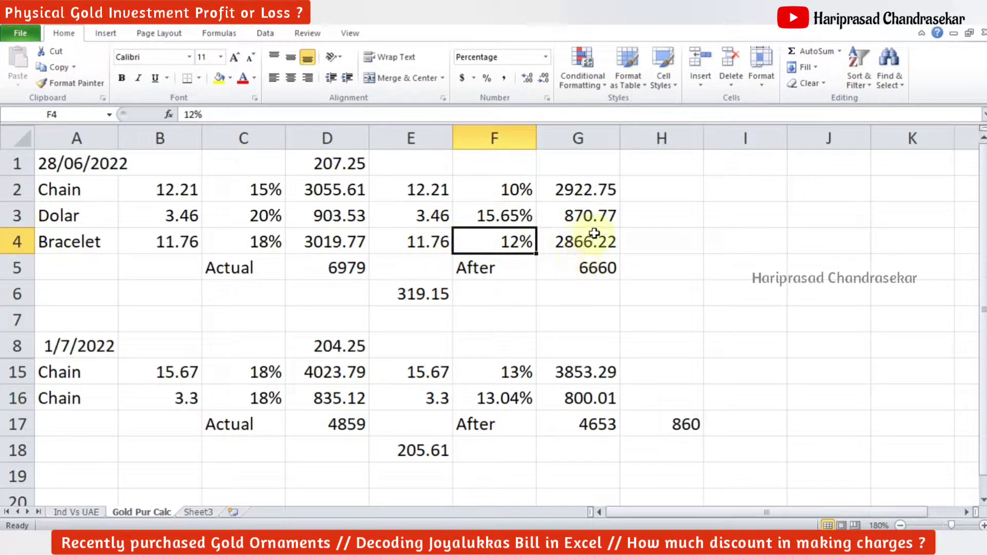
{"action": "left_click", "coordinate": [599, 270]}
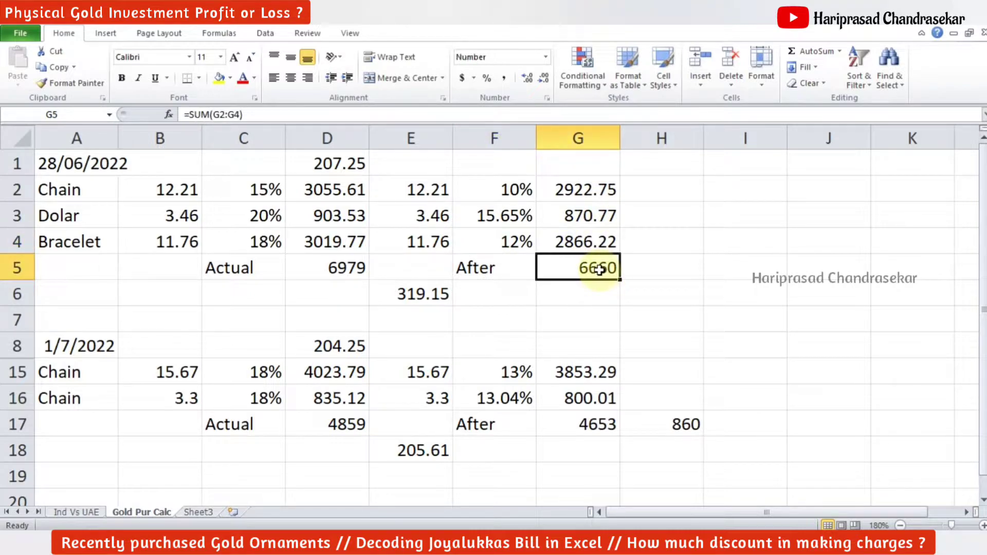
{"action": "left_click", "coordinate": [342, 278]}
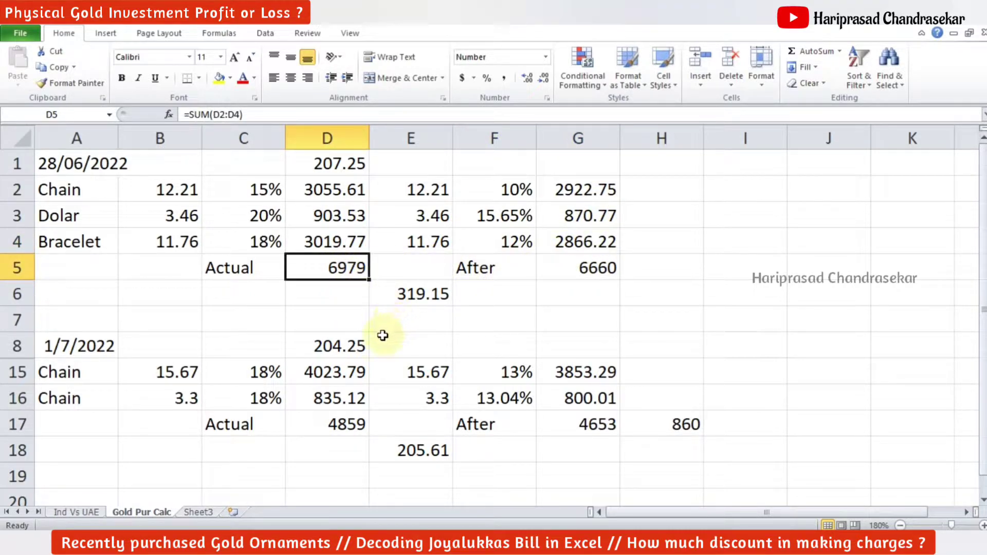
{"action": "left_click", "coordinate": [418, 292]}
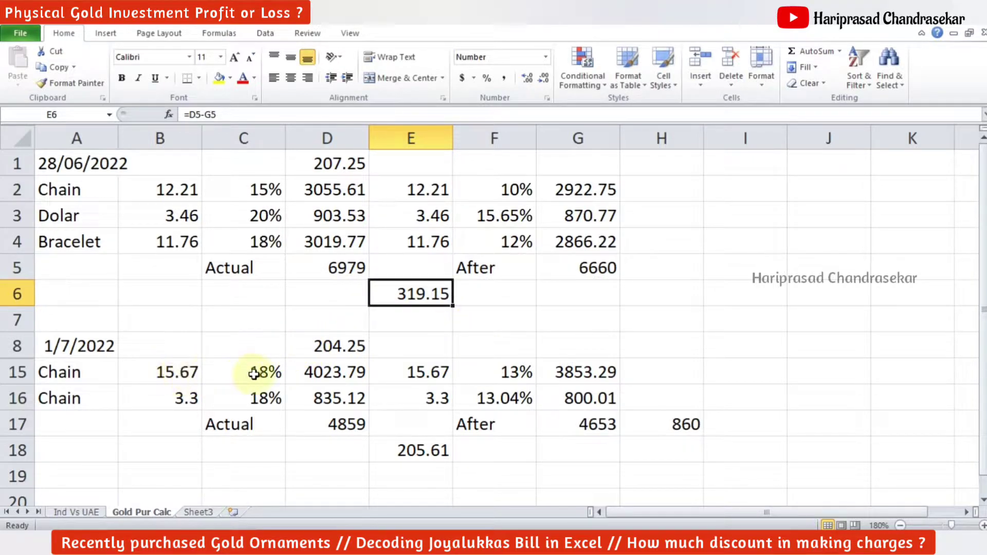
{"action": "left_click", "coordinate": [180, 372]}
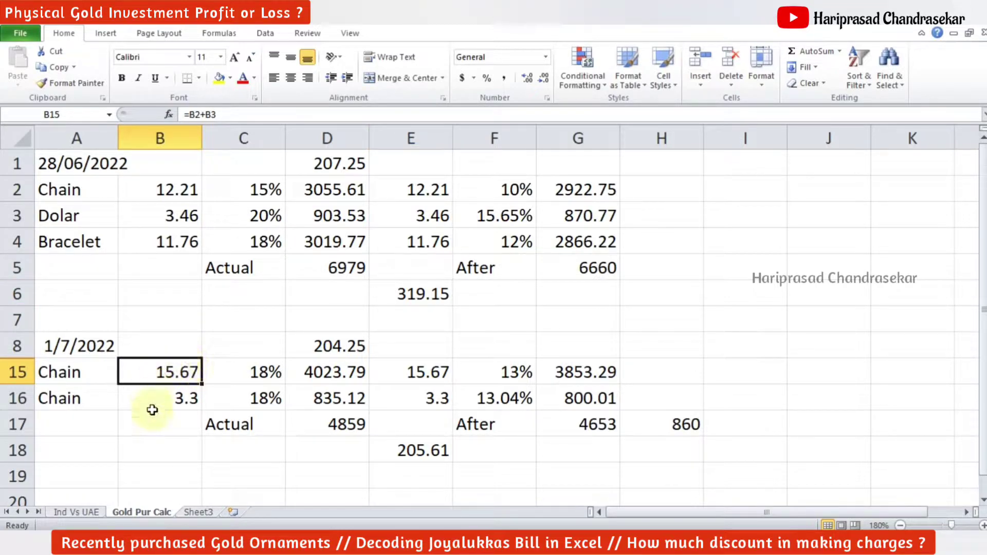
{"action": "left_click_drag", "start_coordinate": [184, 374], "coordinate": [185, 393]}
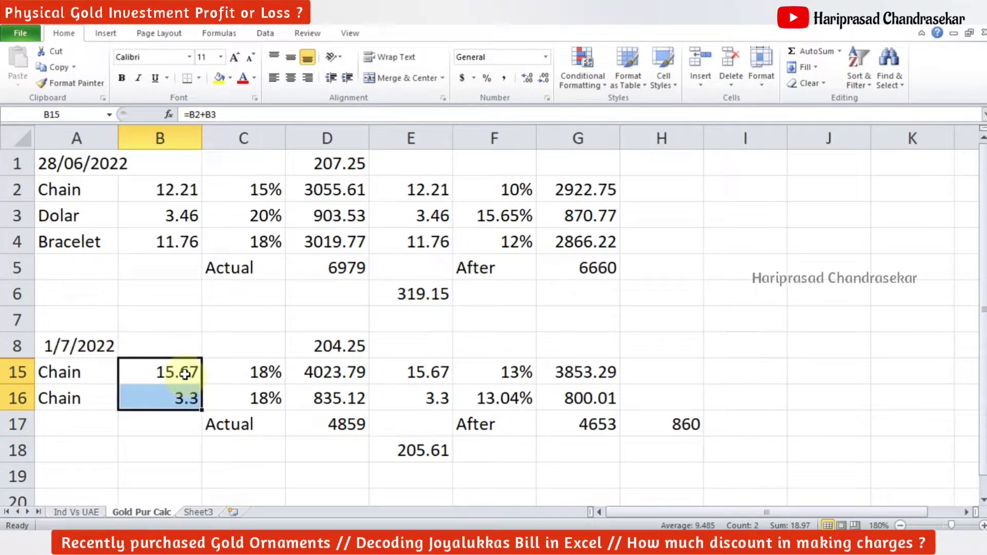
{"action": "left_click", "coordinate": [185, 374]}
{"action": "left_click", "coordinate": [173, 196]}
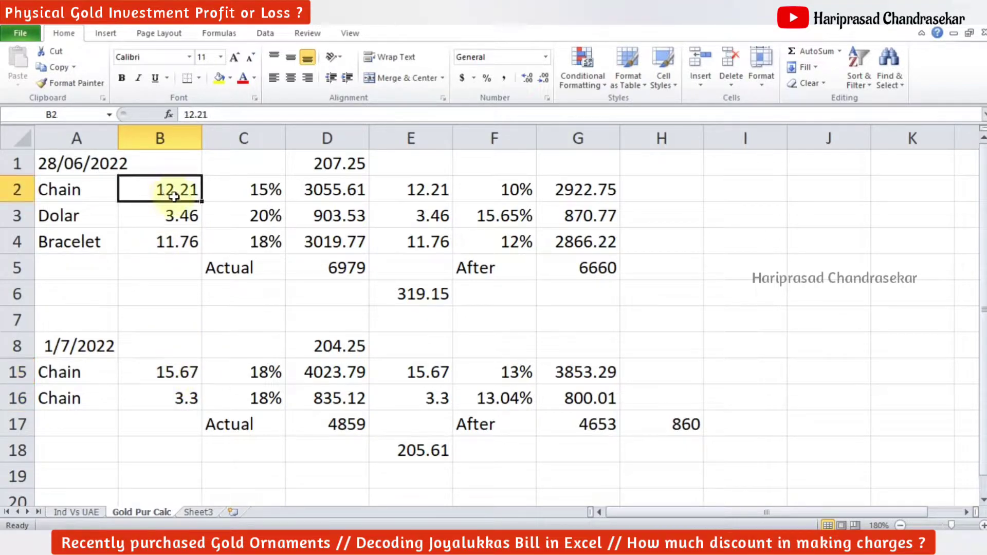
{"action": "left_click_drag", "start_coordinate": [174, 196], "coordinate": [174, 214]}
{"action": "left_click", "coordinate": [182, 396]}
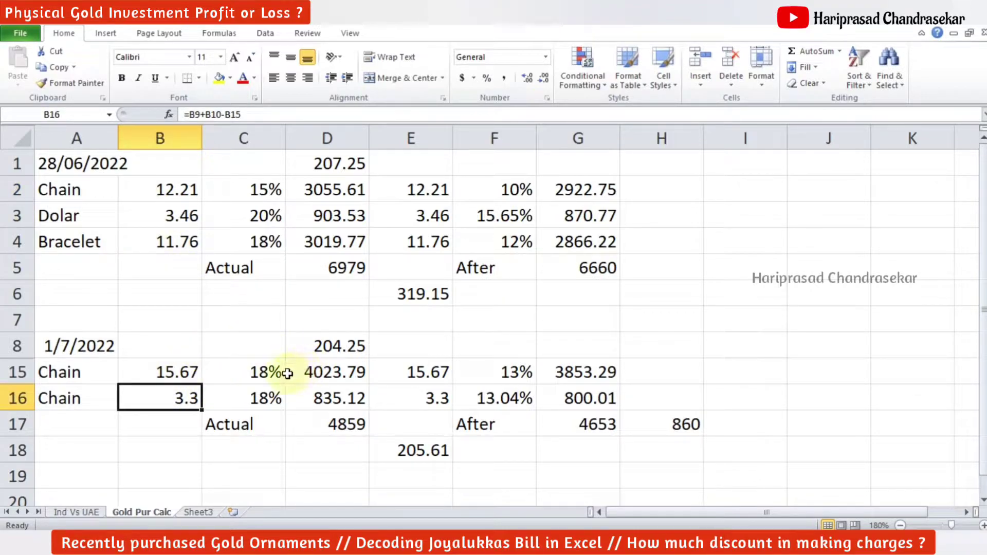
{"action": "left_click", "coordinate": [257, 374]}
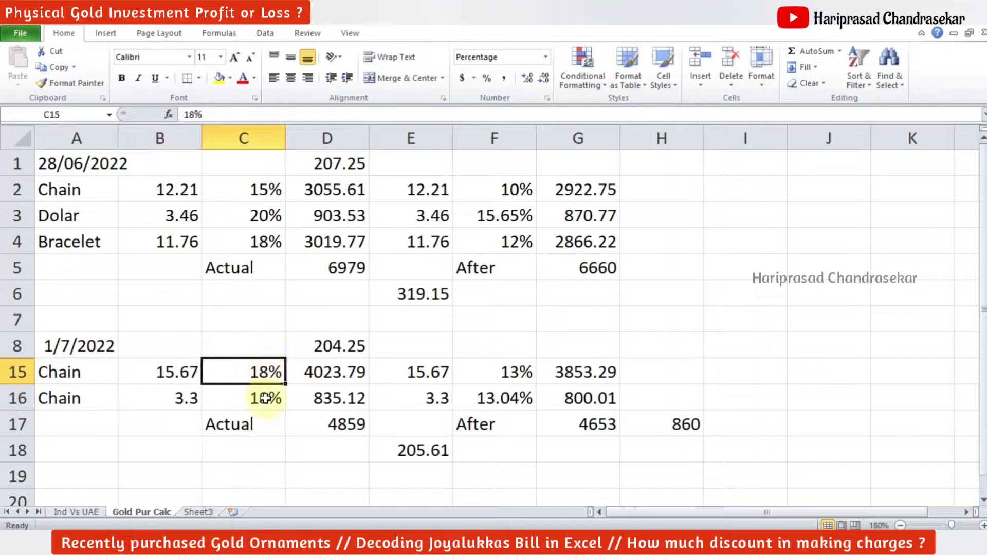
{"action": "left_click", "coordinate": [262, 398]}
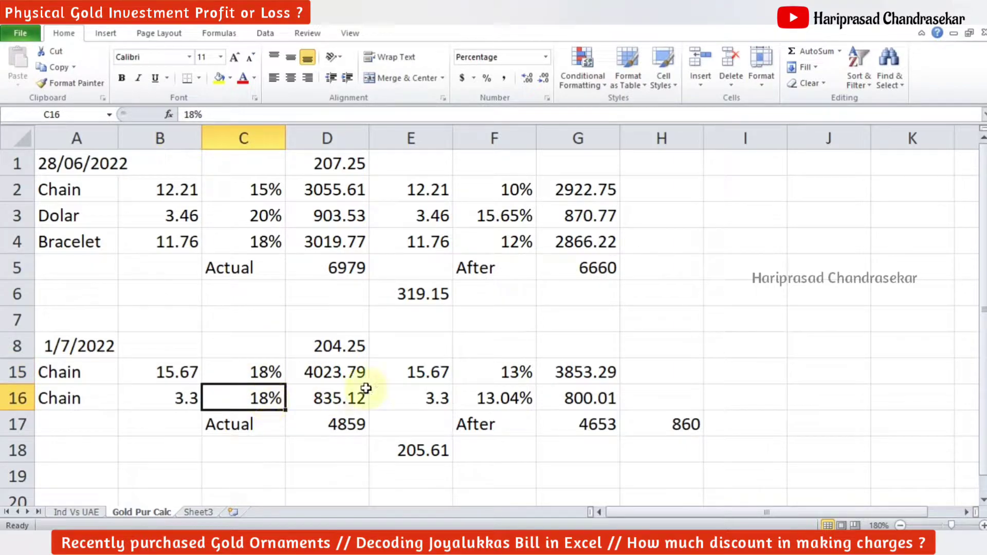
{"action": "left_click", "coordinate": [532, 373]}
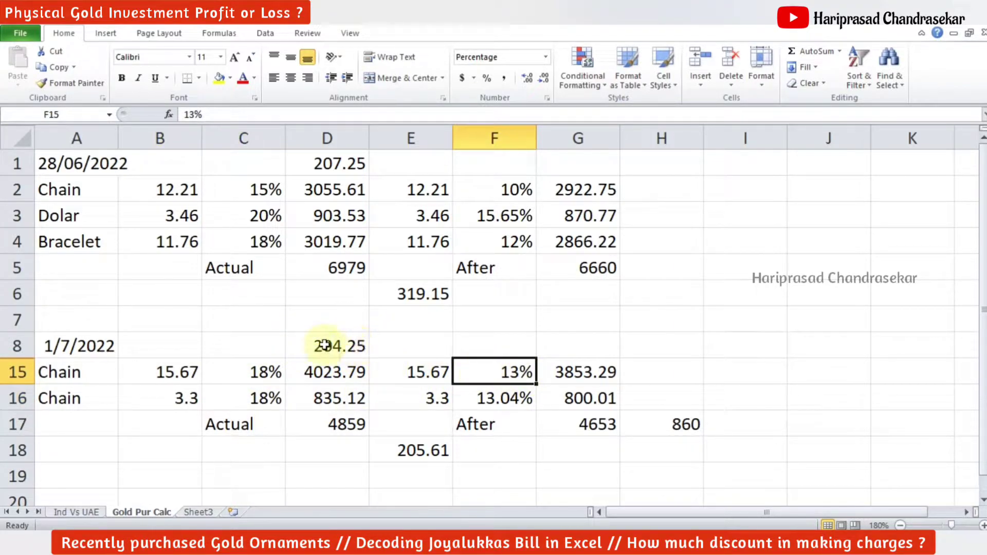
{"action": "left_click", "coordinate": [366, 160]}
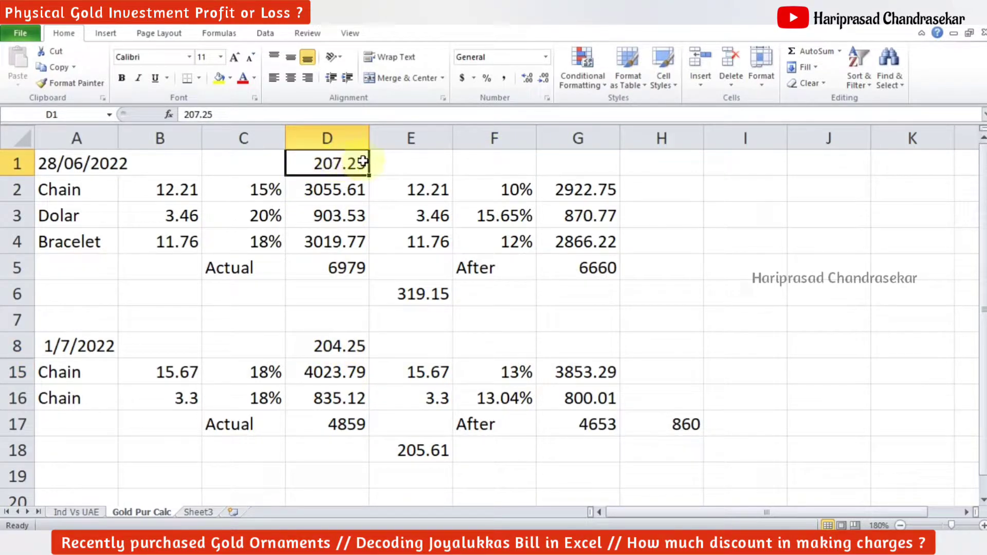
{"action": "left_click", "coordinate": [328, 346]}
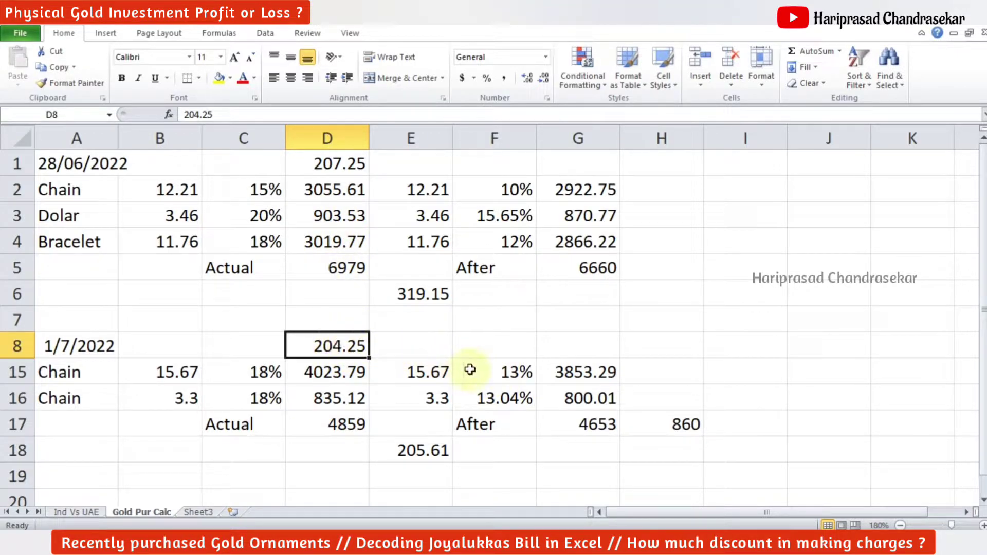
{"action": "left_click", "coordinate": [513, 369]}
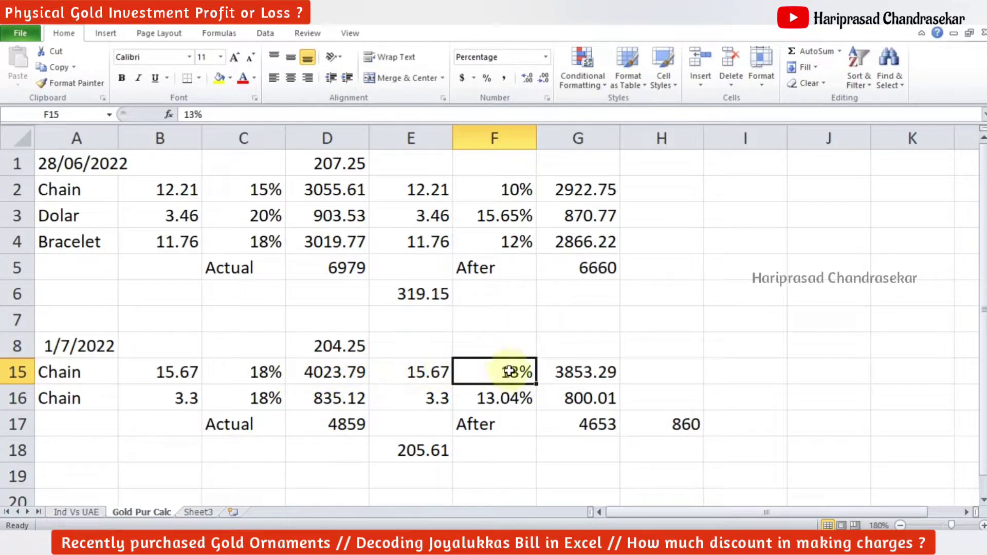
{"action": "left_click", "coordinate": [506, 397]}
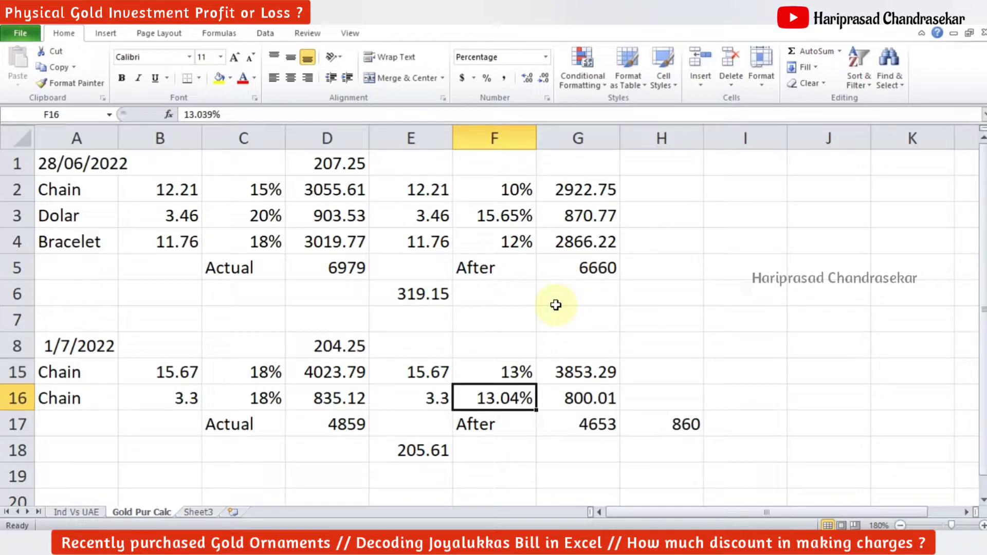
{"action": "left_click", "coordinate": [514, 370]}
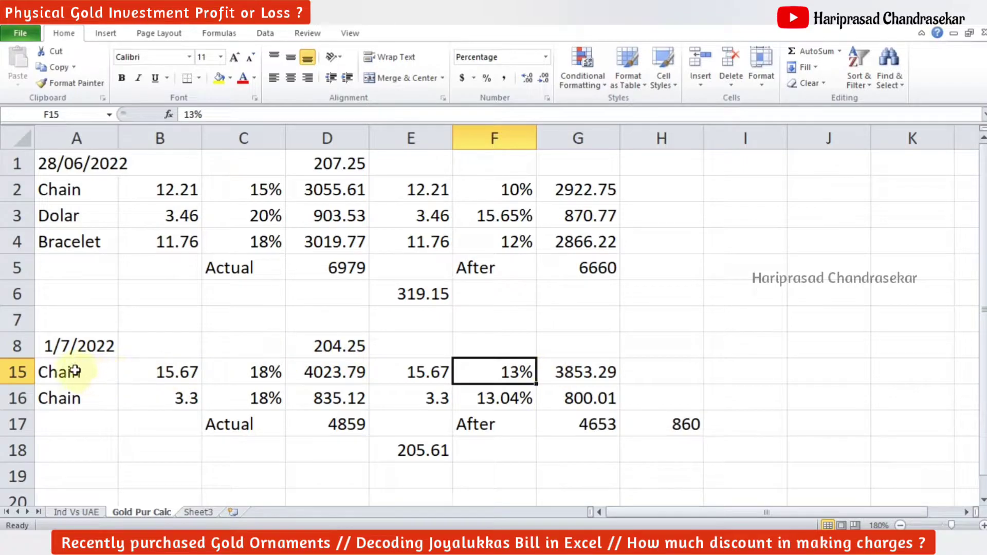
{"action": "left_click", "coordinate": [602, 373]}
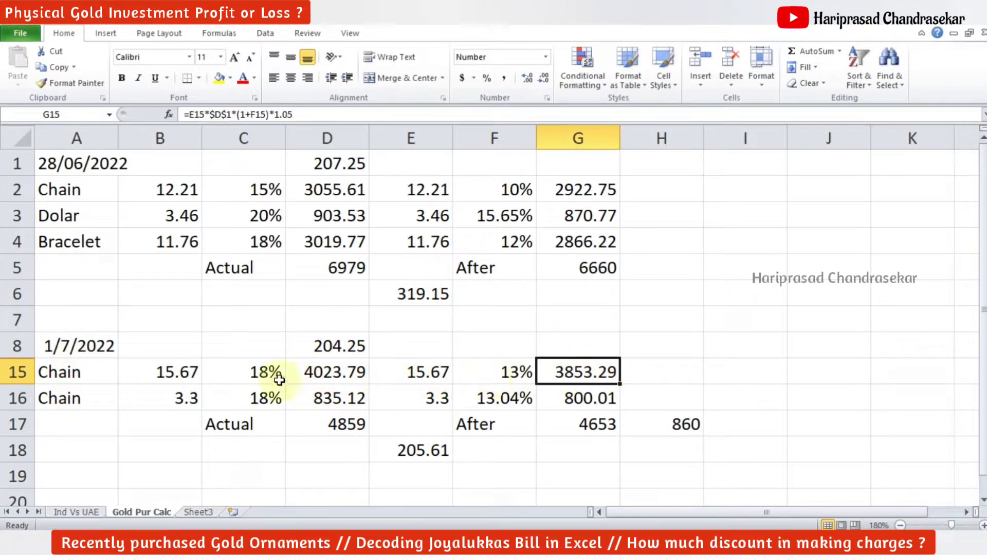
{"action": "left_click", "coordinate": [309, 369]}
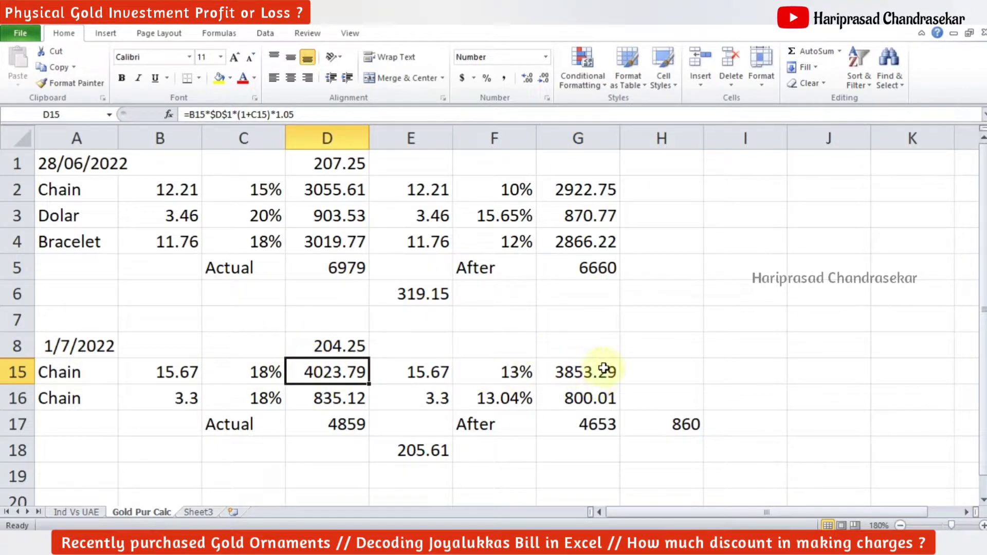
{"action": "left_click", "coordinate": [342, 426]}
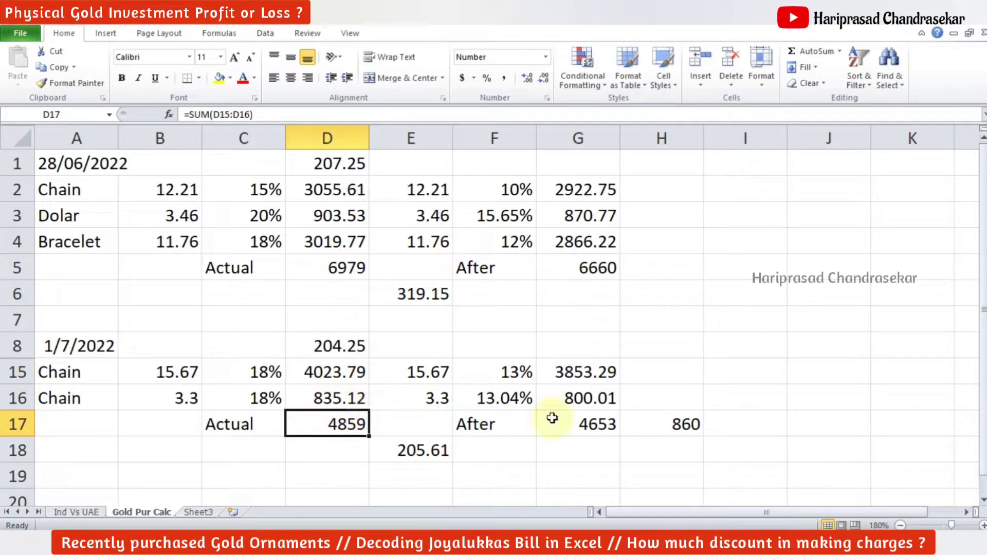
{"action": "left_click", "coordinate": [589, 420]}
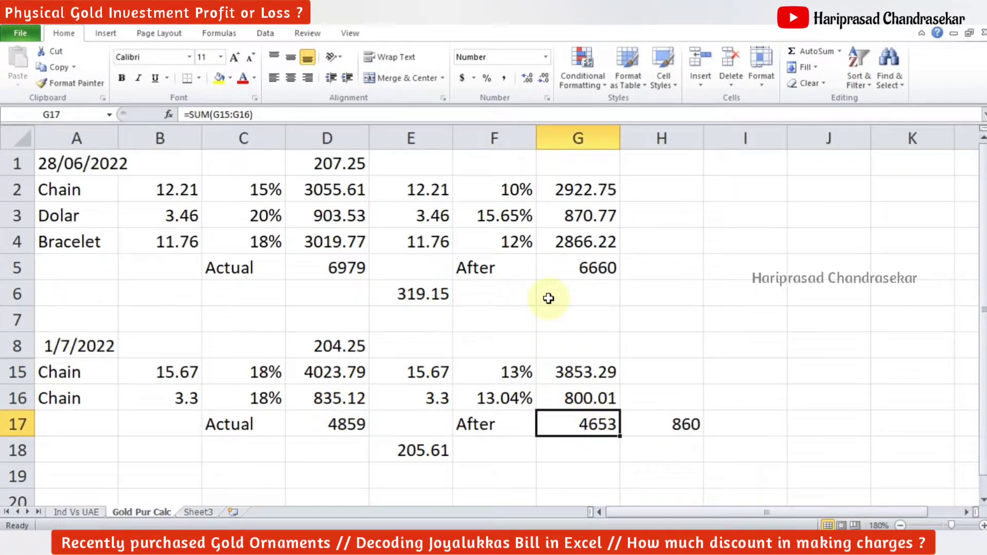
{"action": "left_click", "coordinate": [408, 450]}
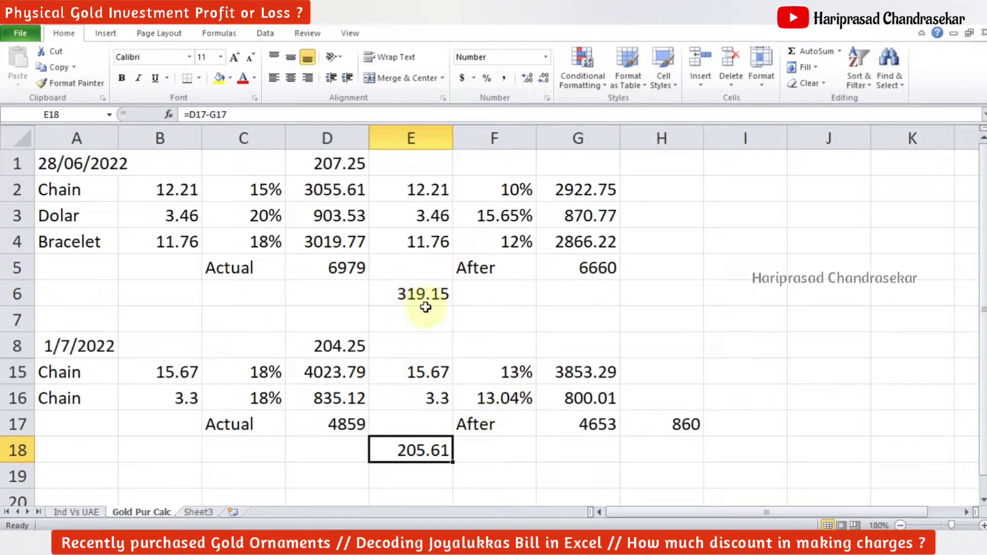
{"action": "left_click", "coordinate": [413, 290]}
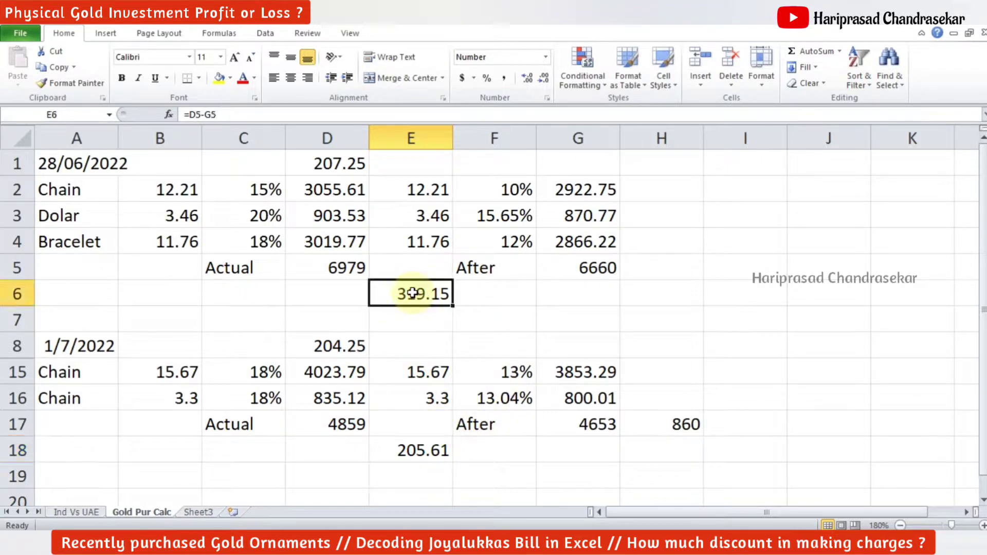
{"action": "left_click", "coordinate": [428, 456], "text": "ctrl"}
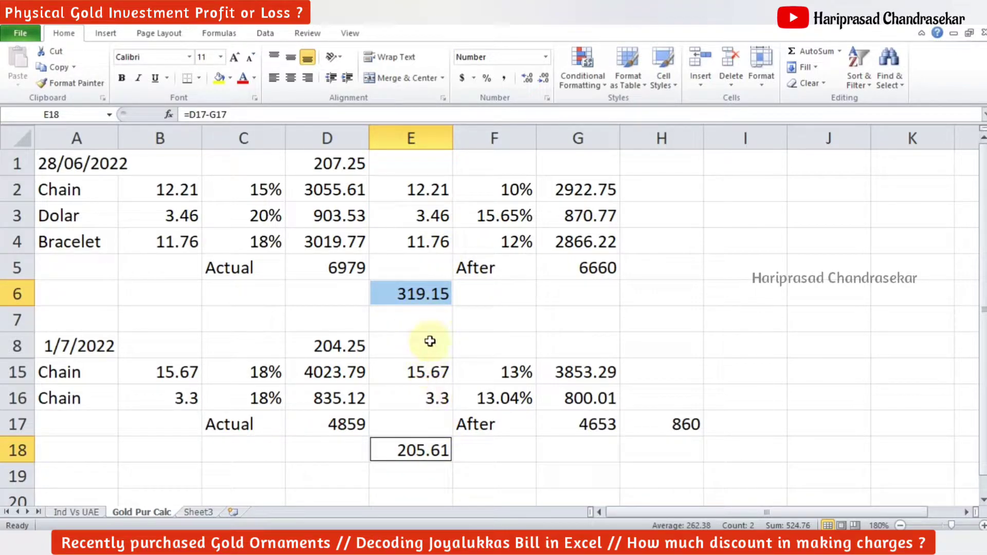
{"action": "left_click", "coordinate": [428, 372]}
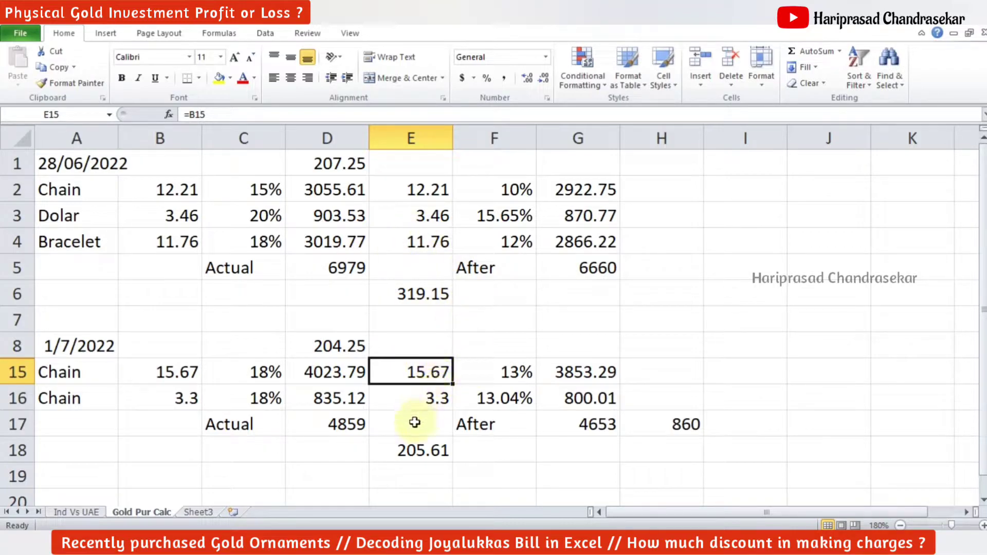
Step: Enter =D16-G16 in E19 for the second Chain's 35.11 saving and select it with E6 to compare
{"action": "left_click", "coordinate": [415, 470]}
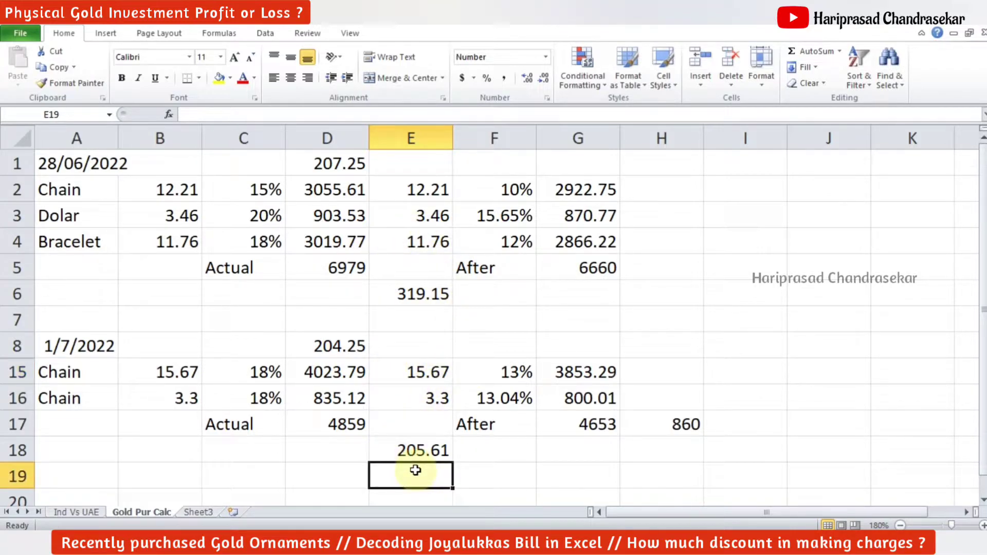
{"action": "type", "text": "="}
{"action": "left_click", "coordinate": [326, 397]}
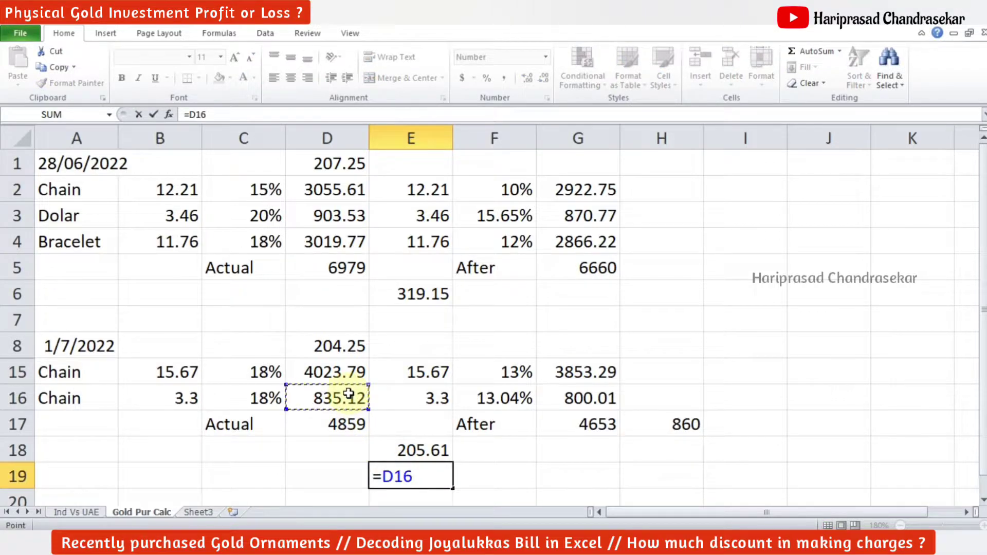
{"action": "type", "text": "-"}
{"action": "left_click", "coordinate": [580, 396]}
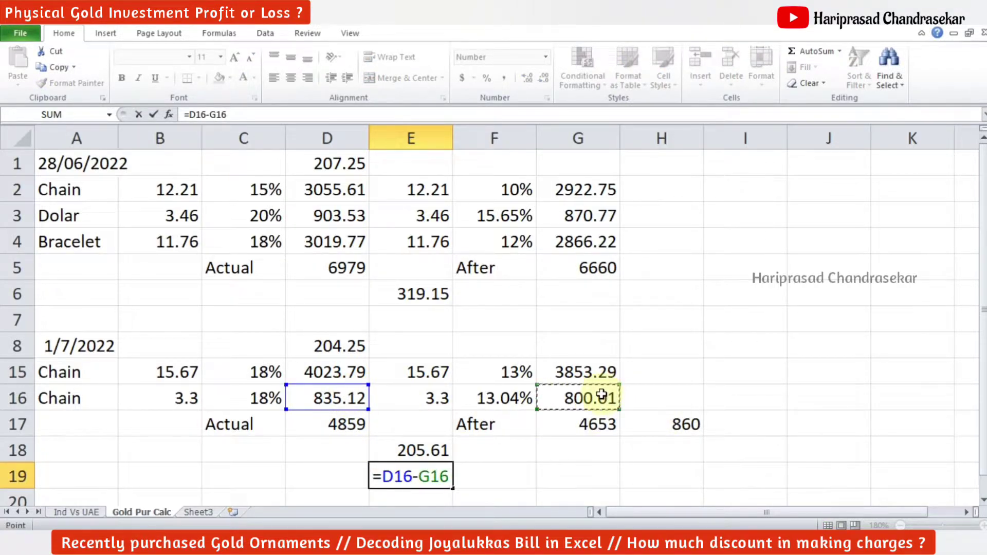
{"action": "key", "text": "Return"}
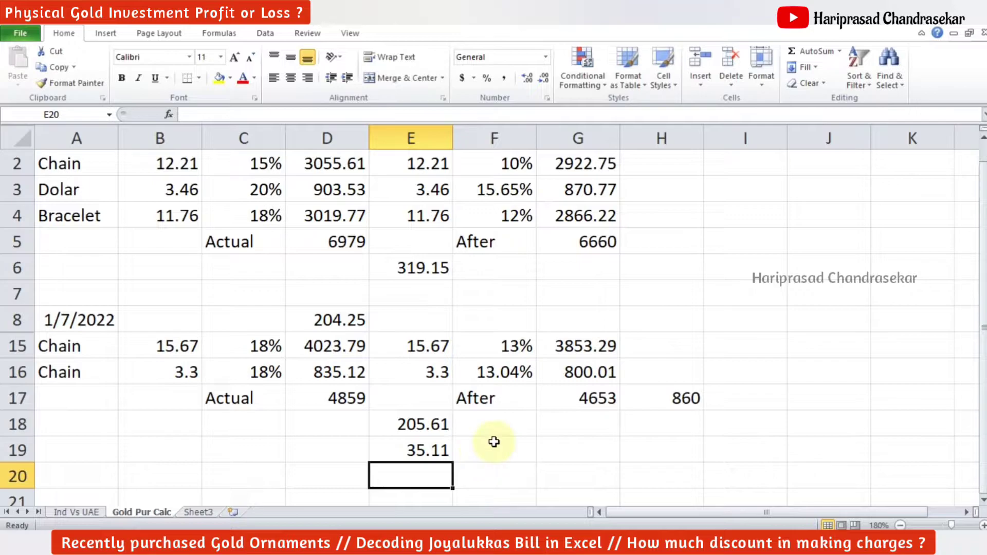
{"action": "scroll", "coordinate": [480, 453], "scroll_direction": "up", "scroll_amount": 1}
{"action": "left_click", "coordinate": [429, 465]}
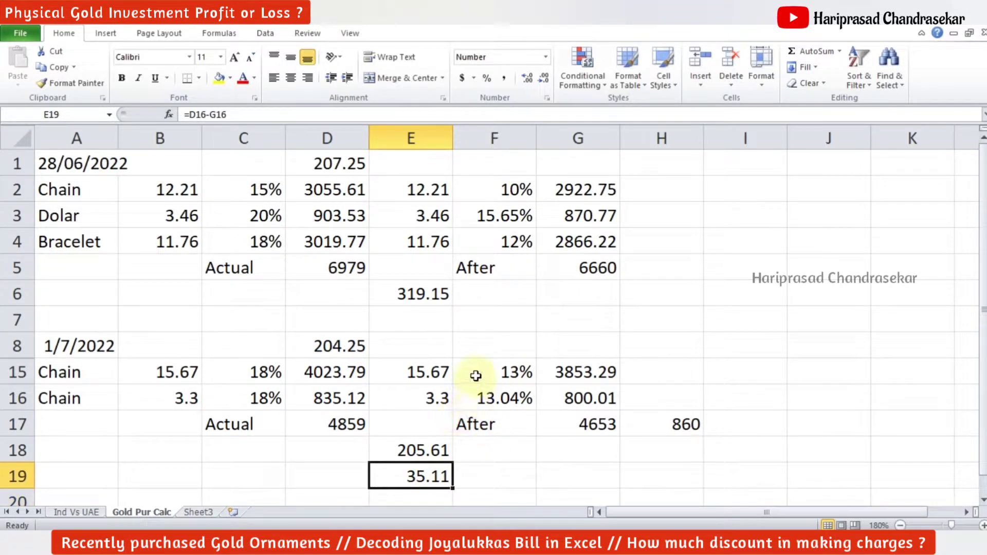
{"action": "left_click", "coordinate": [430, 293], "text": "ctrl"}
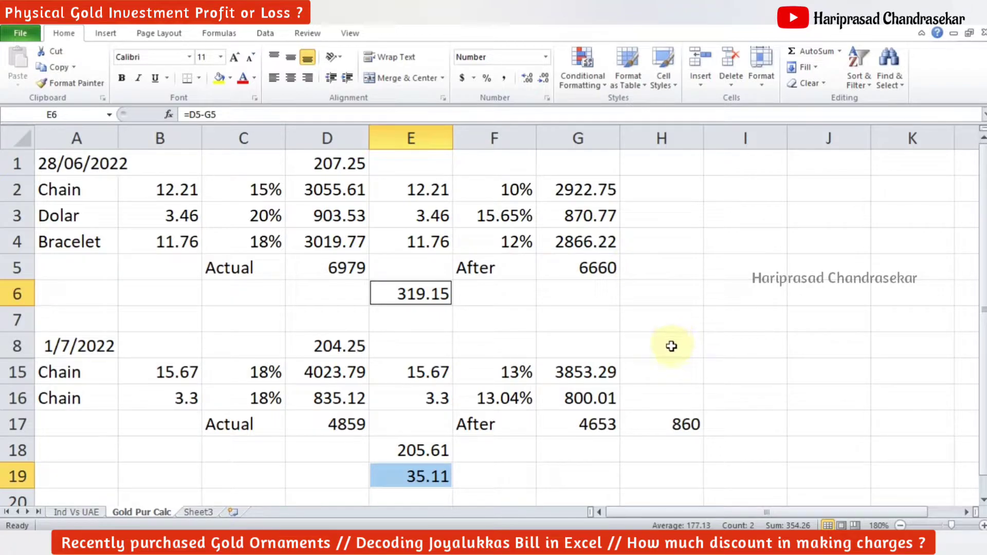
{"action": "left_click", "coordinate": [511, 374]}
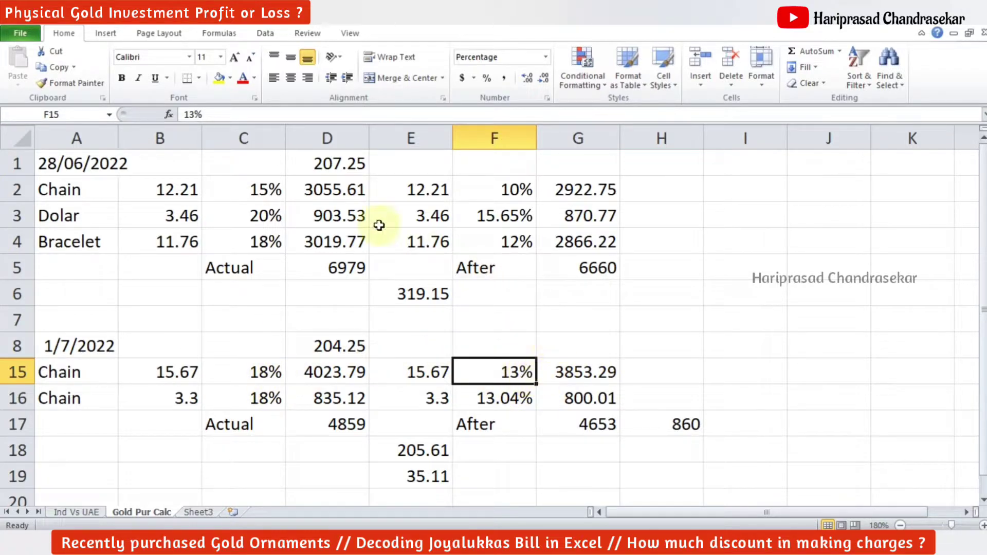
{"action": "left_click", "coordinate": [262, 215]}
{"action": "left_click", "coordinate": [508, 216]}
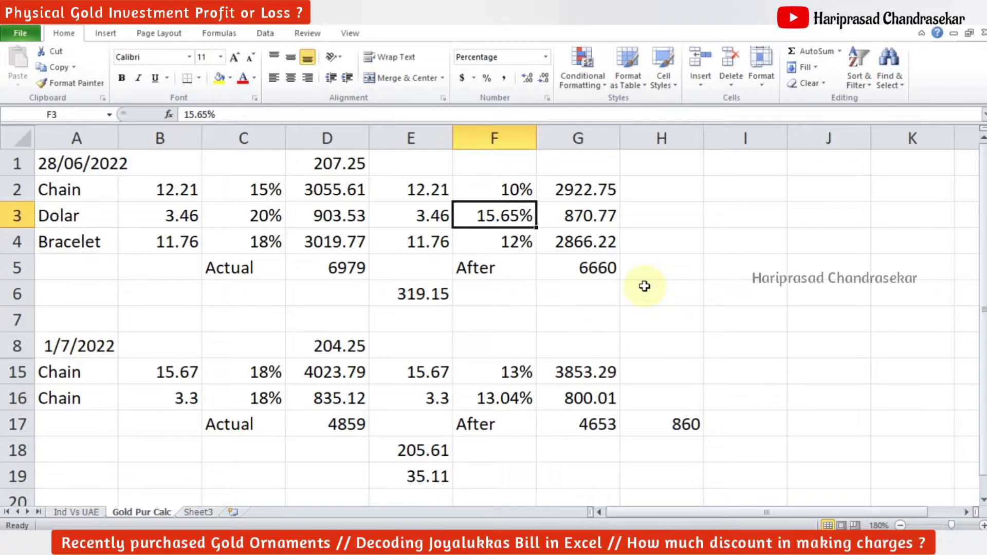
{"action": "left_click", "coordinate": [327, 342]}
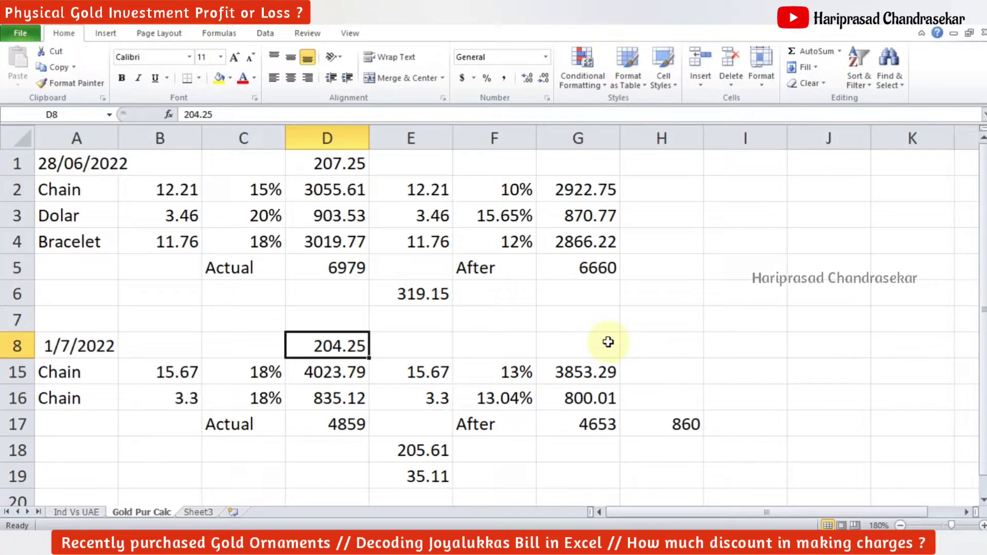
{"action": "left_click", "coordinate": [343, 163]}
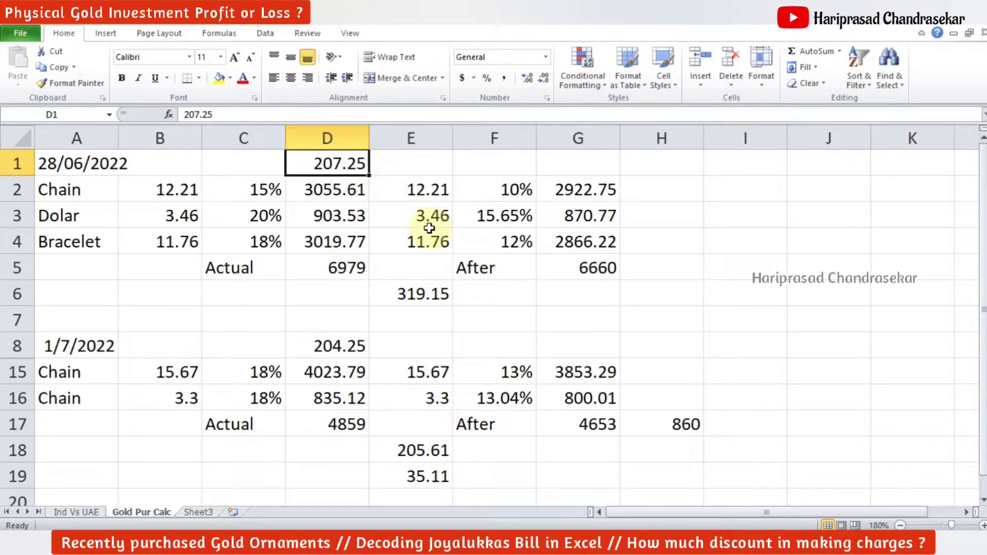
{"action": "key", "text": "ctrl+Home"}
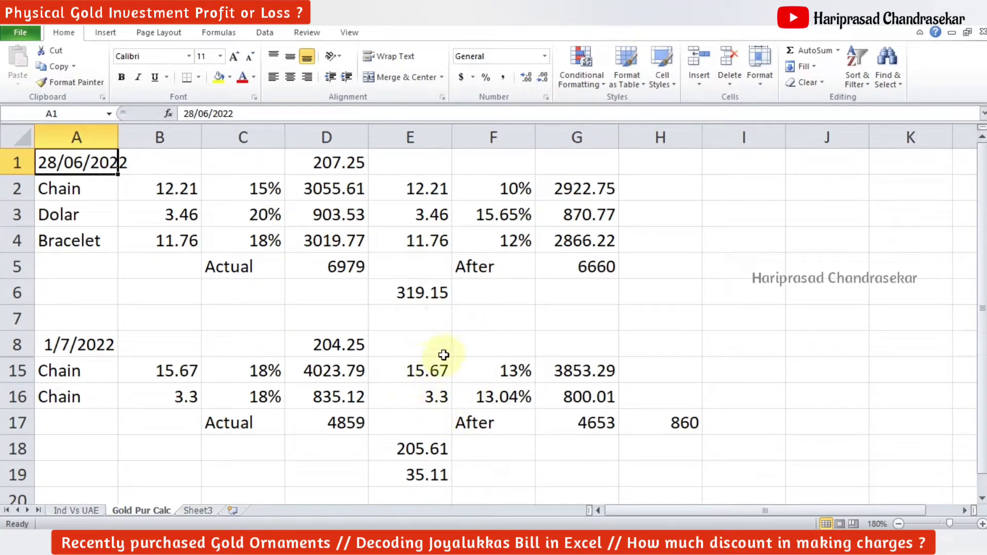
{"action": "left_click", "coordinate": [422, 379]}
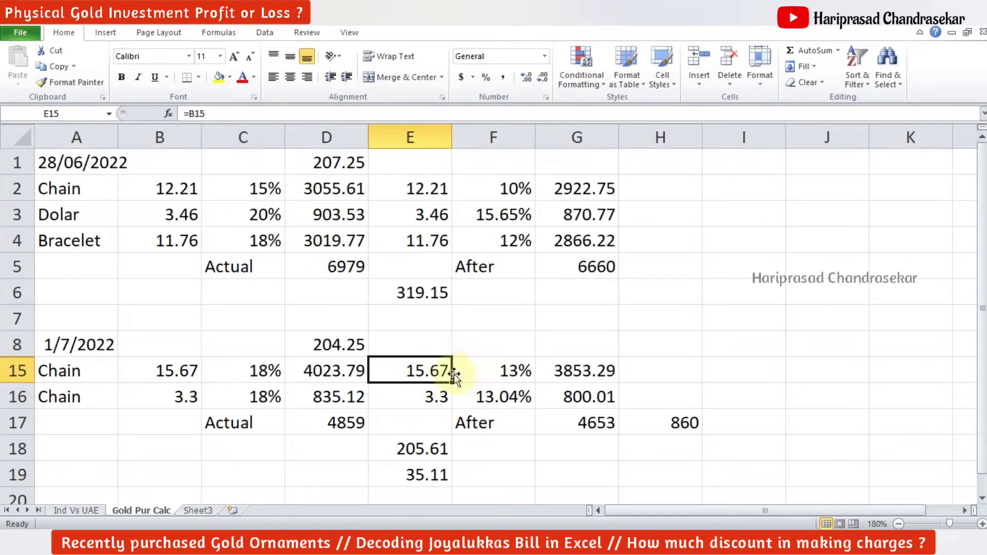
{"action": "left_click", "coordinate": [335, 372]}
{"action": "double_click", "coordinate": [344, 371]}
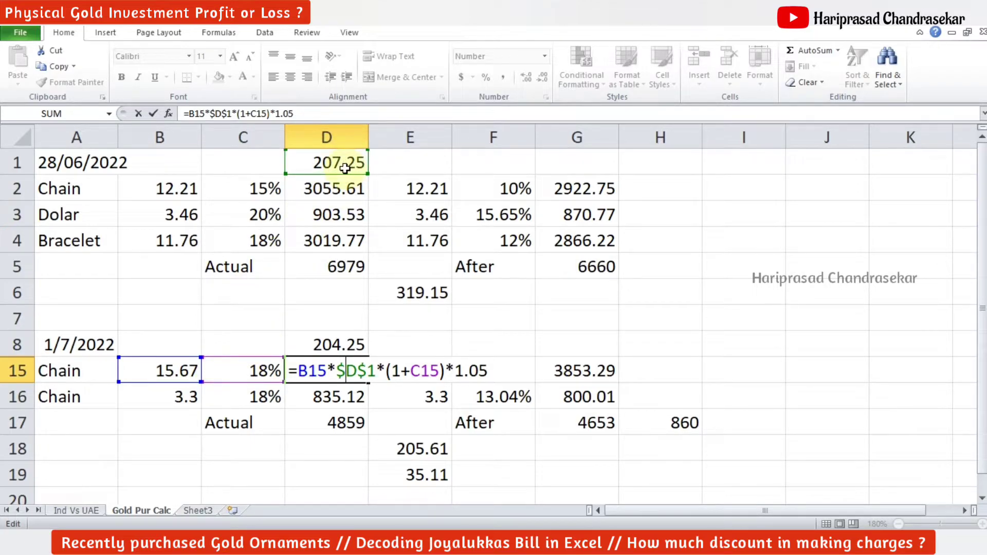
{"action": "key", "text": "ctrl+Return"}
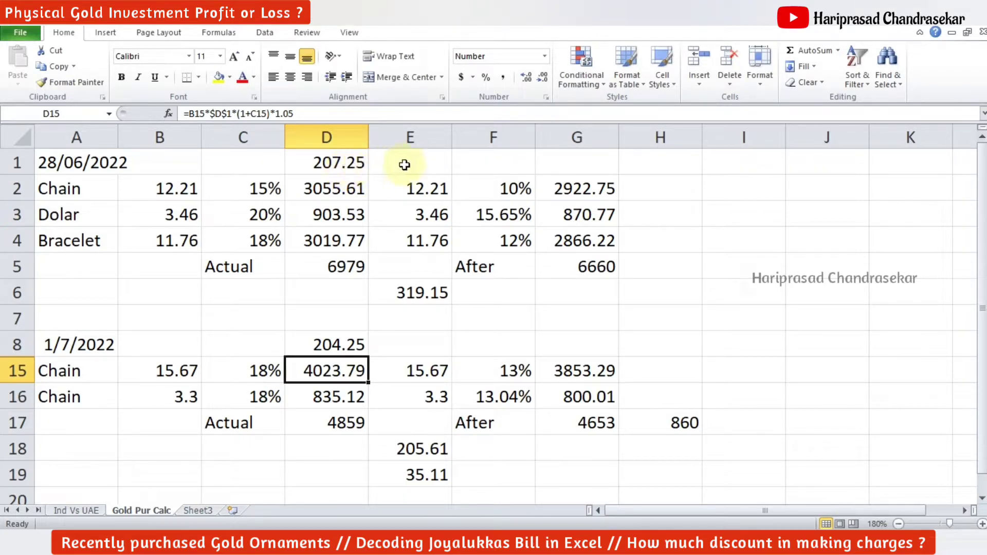
{"action": "left_click", "coordinate": [512, 190]}
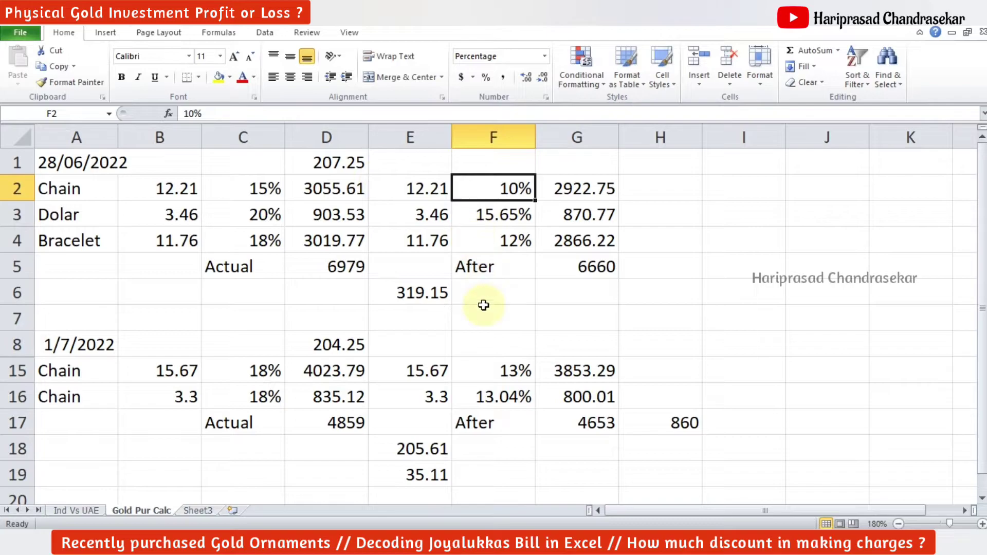
{"action": "left_click", "coordinate": [497, 366]}
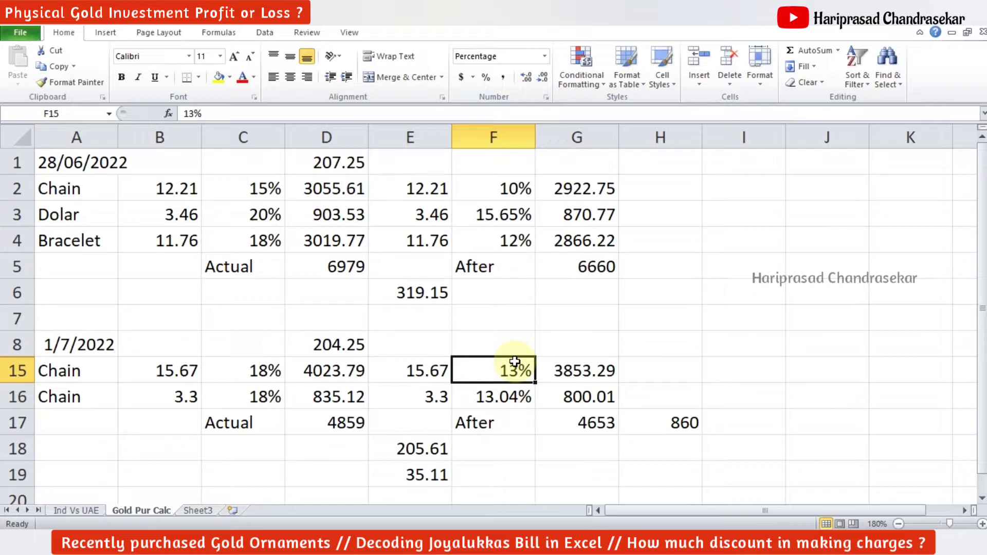
{"action": "double_click", "coordinate": [324, 396]}
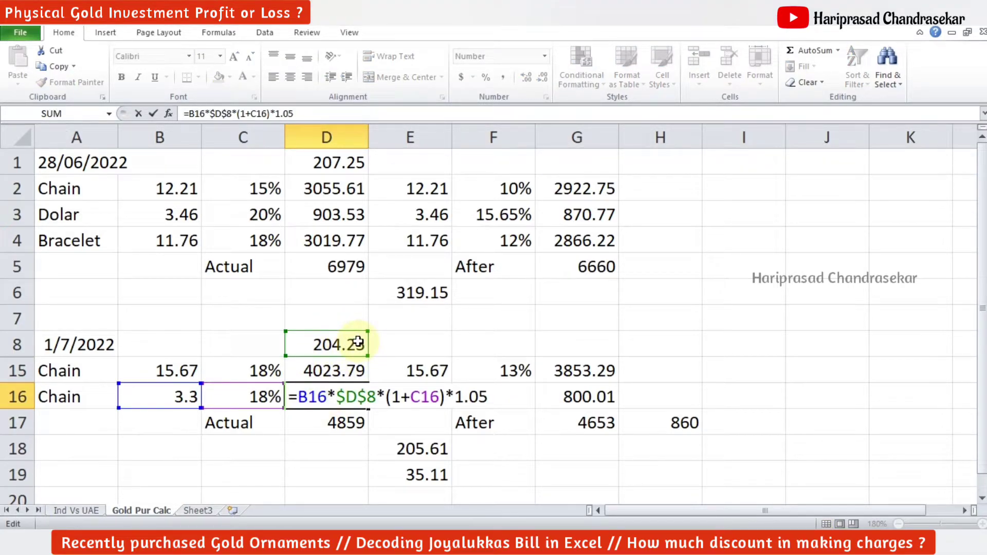
{"action": "key", "text": "ctrl+Return"}
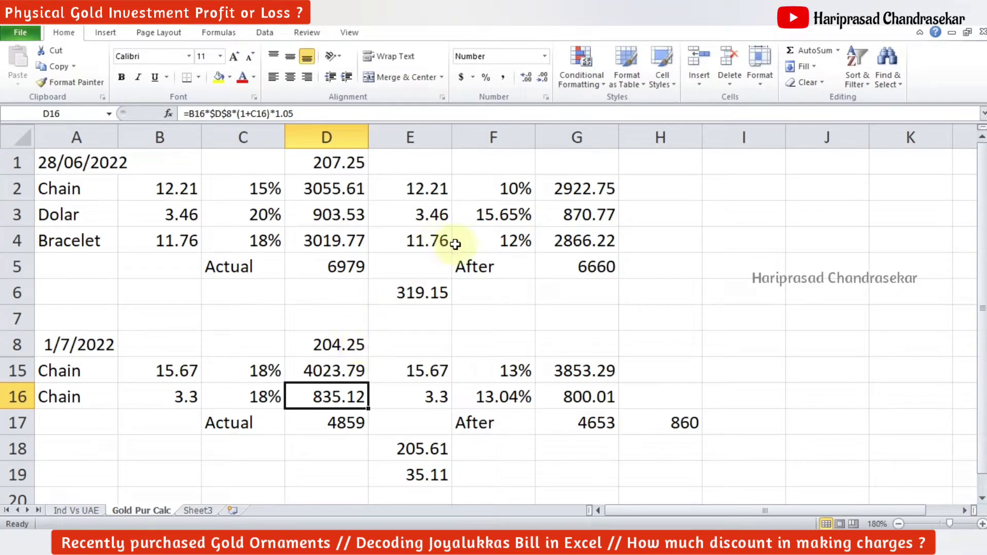
{"action": "left_click", "coordinate": [677, 424]}
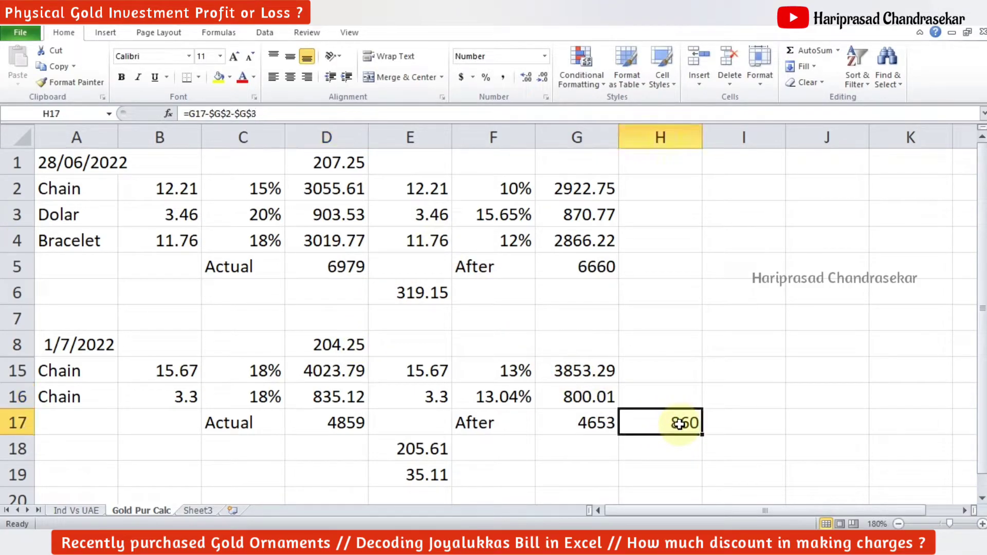
{"action": "left_click", "coordinate": [598, 267]}
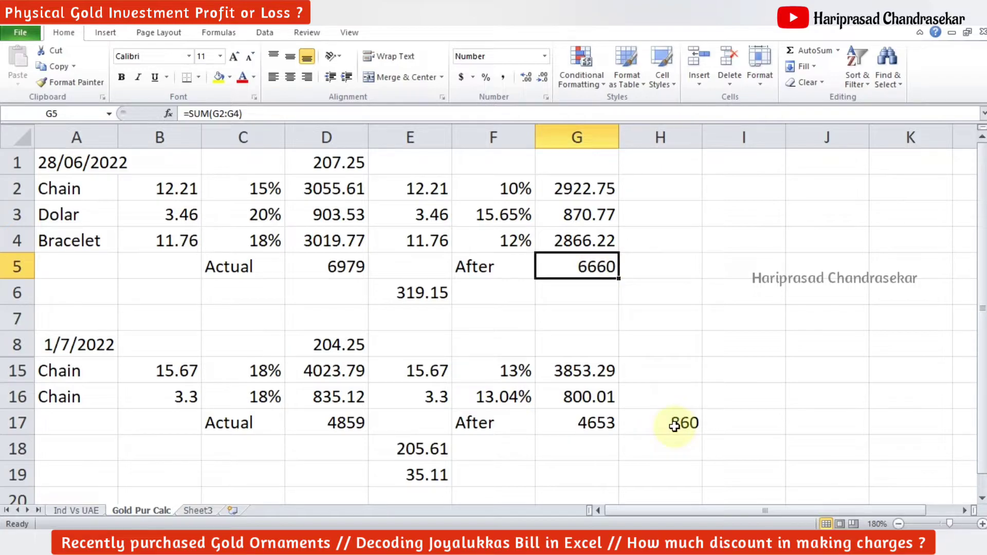
Step: On Ind Vs UAE, review the UAE total cost, AED-to-INR conversion, India total and profit formulas
{"action": "left_click", "coordinate": [88, 511]}
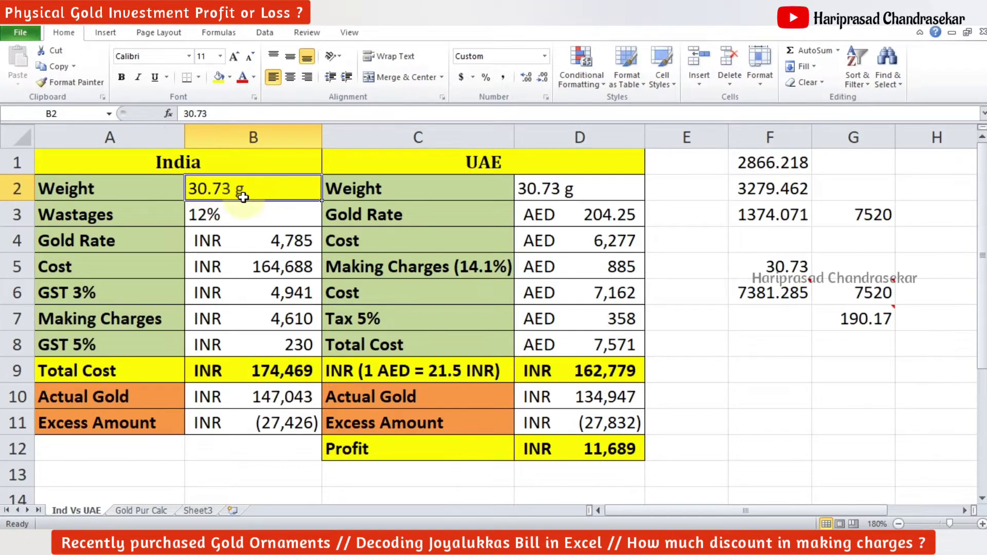
{"action": "left_click", "coordinate": [604, 347]}
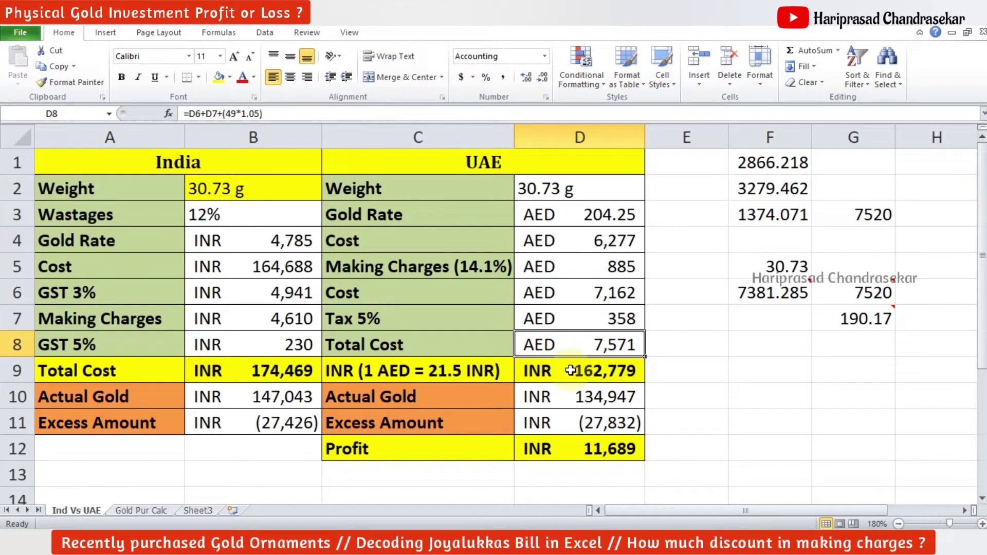
{"action": "left_click", "coordinate": [588, 376]}
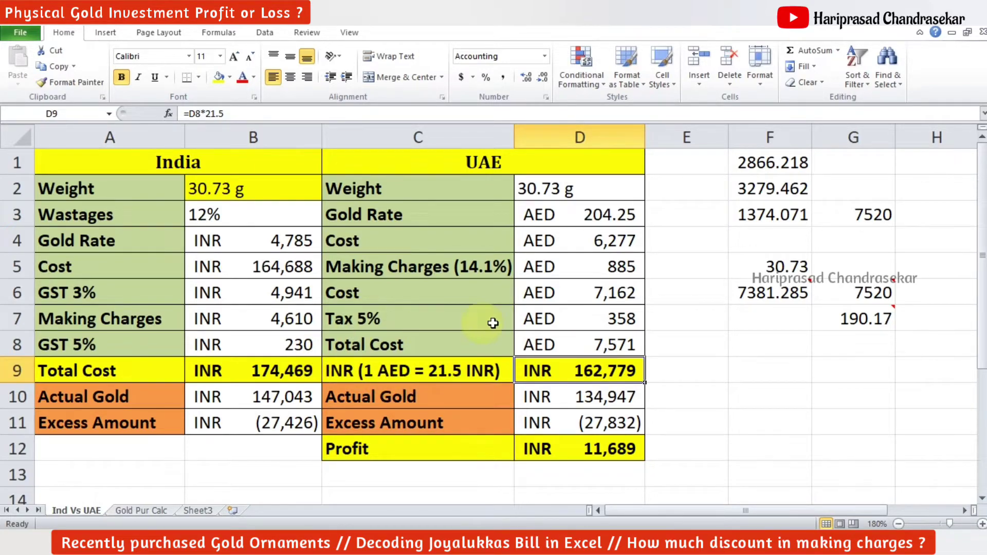
{"action": "left_click", "coordinate": [270, 372]}
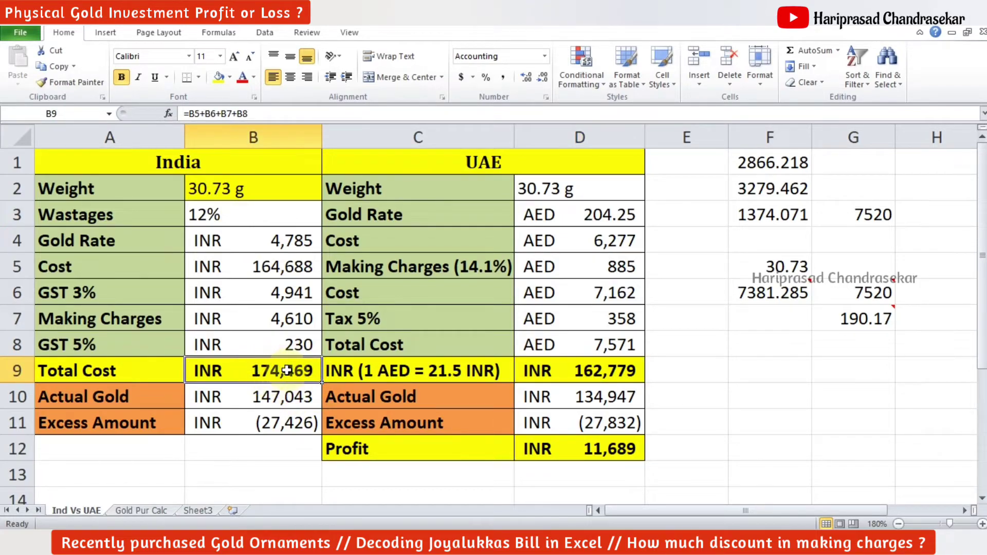
{"action": "left_click", "coordinate": [605, 453]}
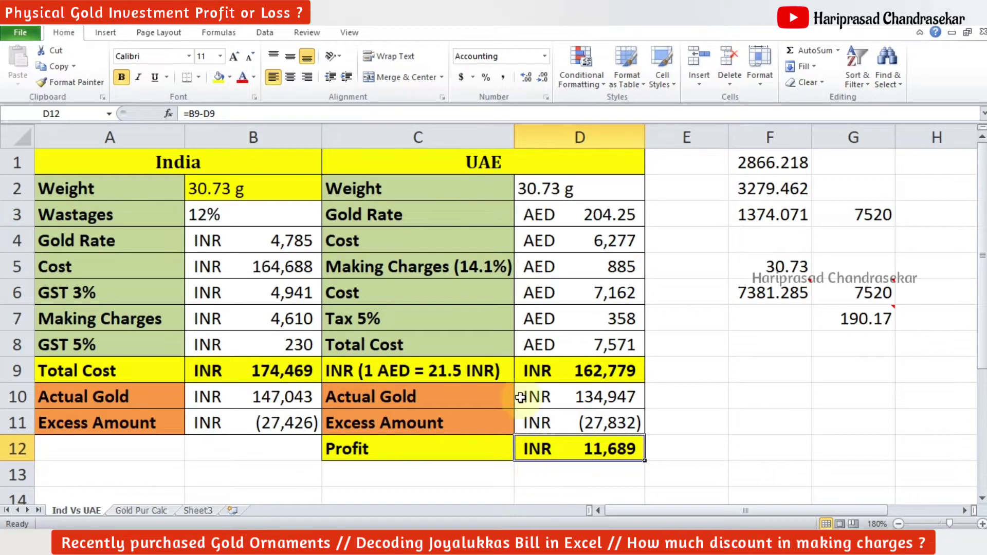
{"action": "left_click", "coordinate": [490, 273]}
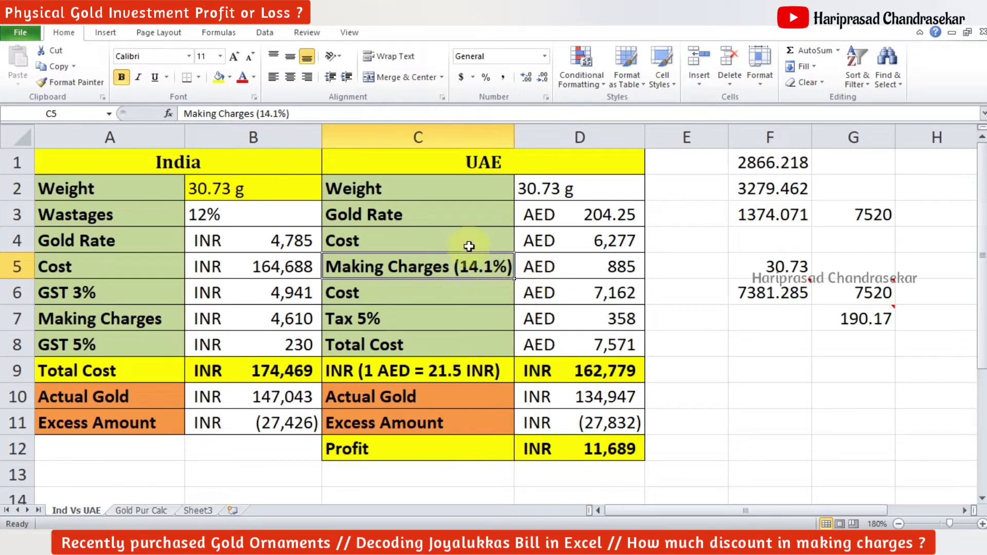
{"action": "left_click", "coordinate": [608, 210]}
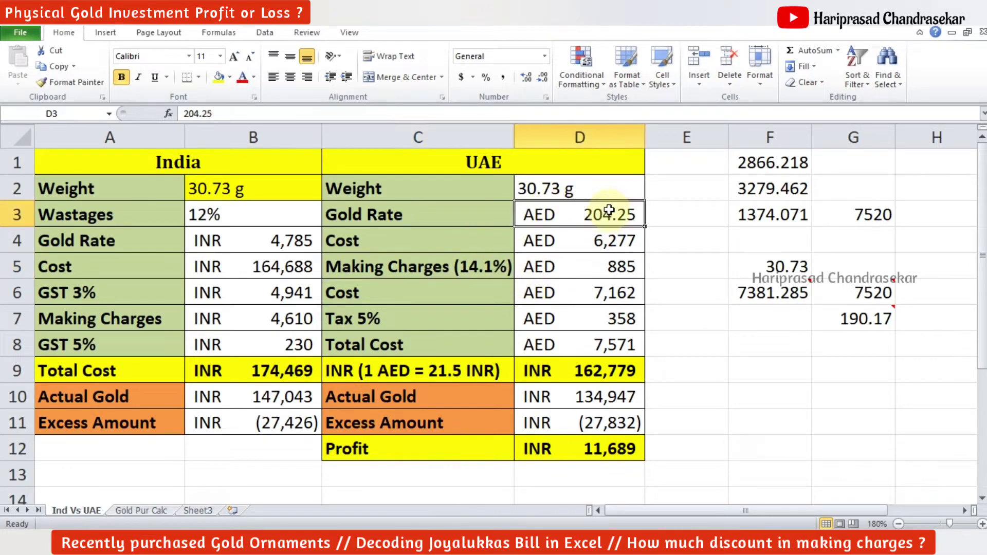
{"action": "left_click", "coordinate": [634, 346]}
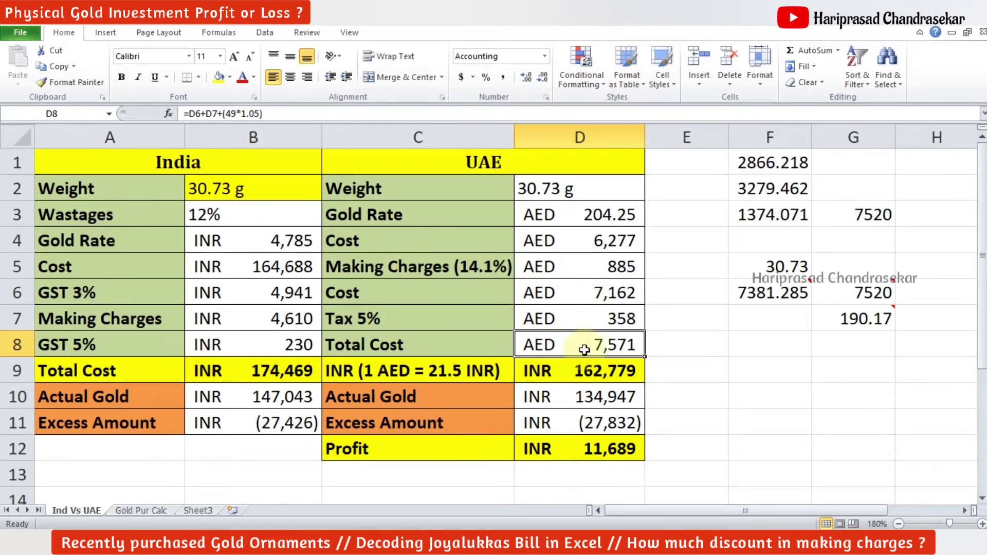
Step: Change India's wastage in B3 from 12% to 14% and confirm the profit is now 14,719
{"action": "left_click", "coordinate": [209, 214]}
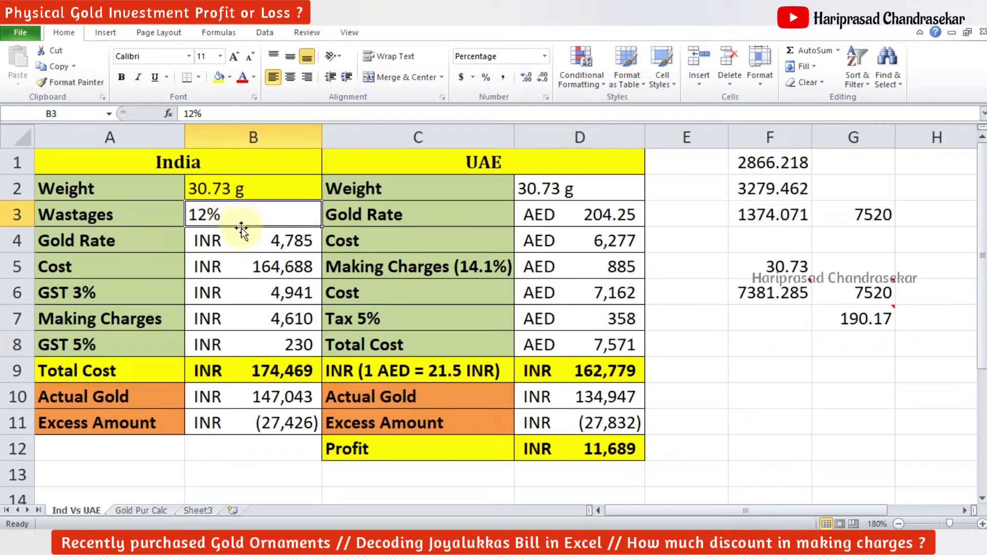
{"action": "type", "text": "14"}
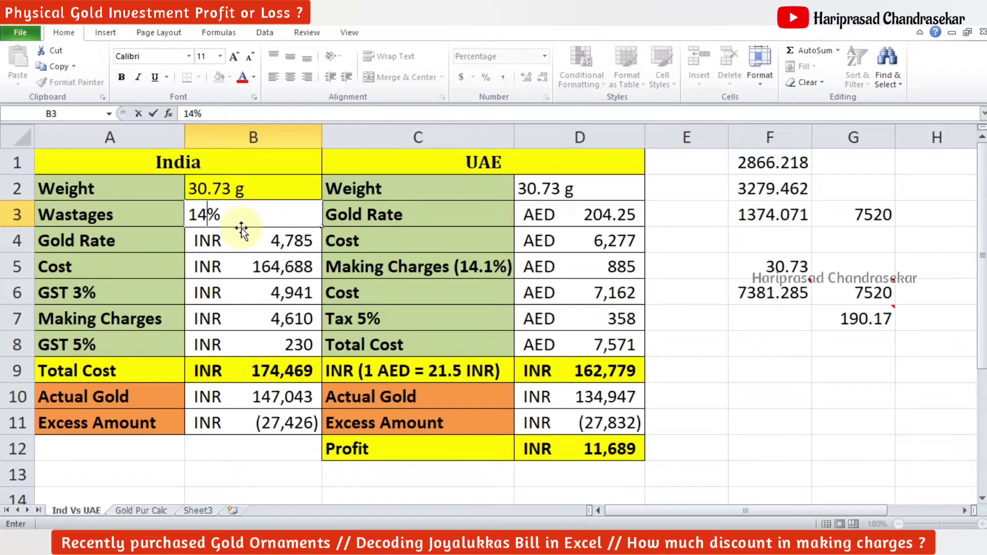
{"action": "key", "text": "Return"}
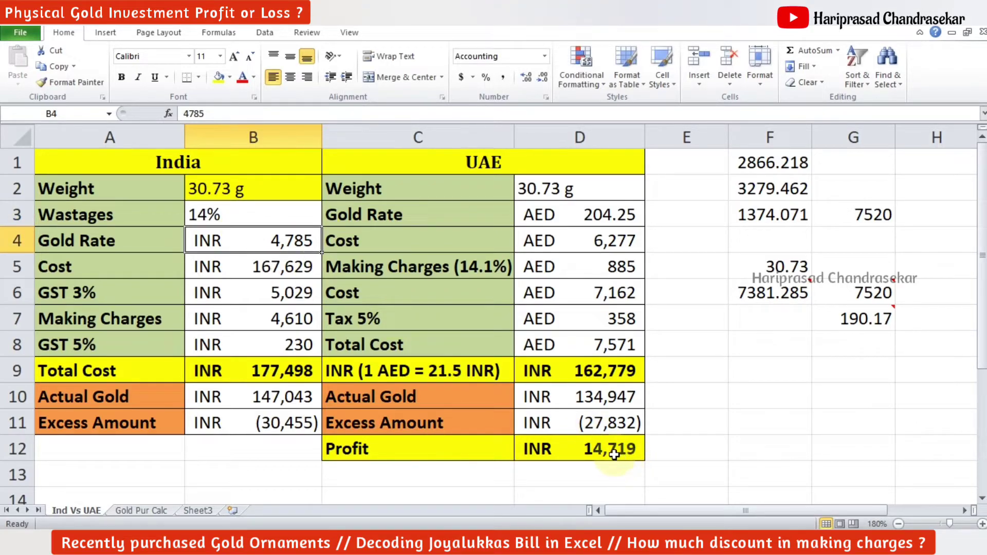
{"action": "left_click", "coordinate": [626, 454]}
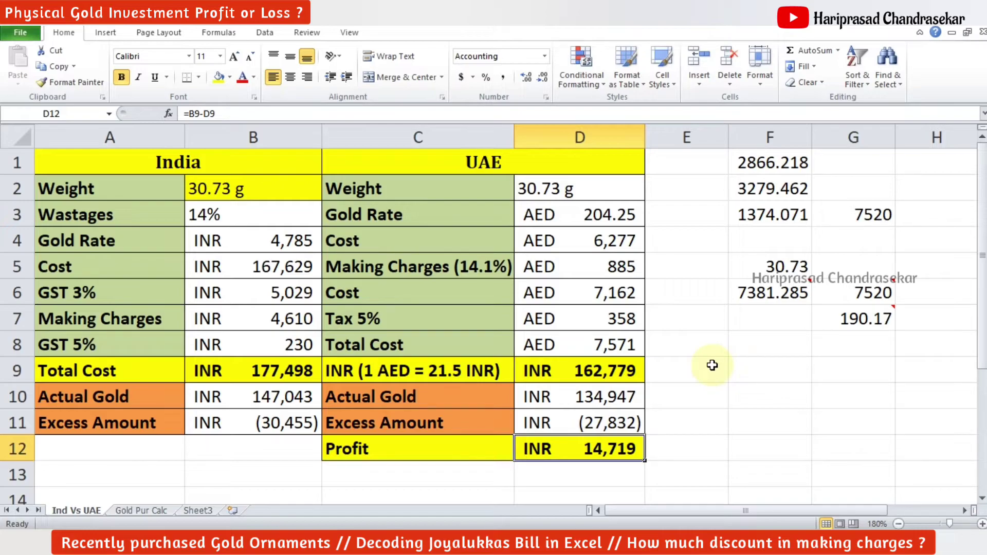
Step: Enter 196.75 in F9 and build F10 as =30.73*1.12*1.05*F9+52, giving 7162.246
{"action": "left_click", "coordinate": [735, 369]}
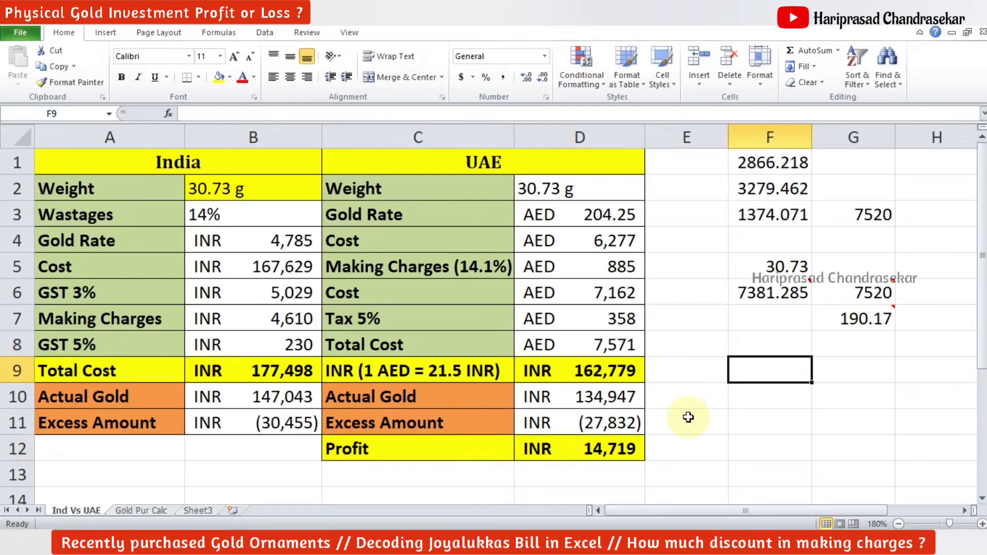
{"action": "type", "text": "19"}
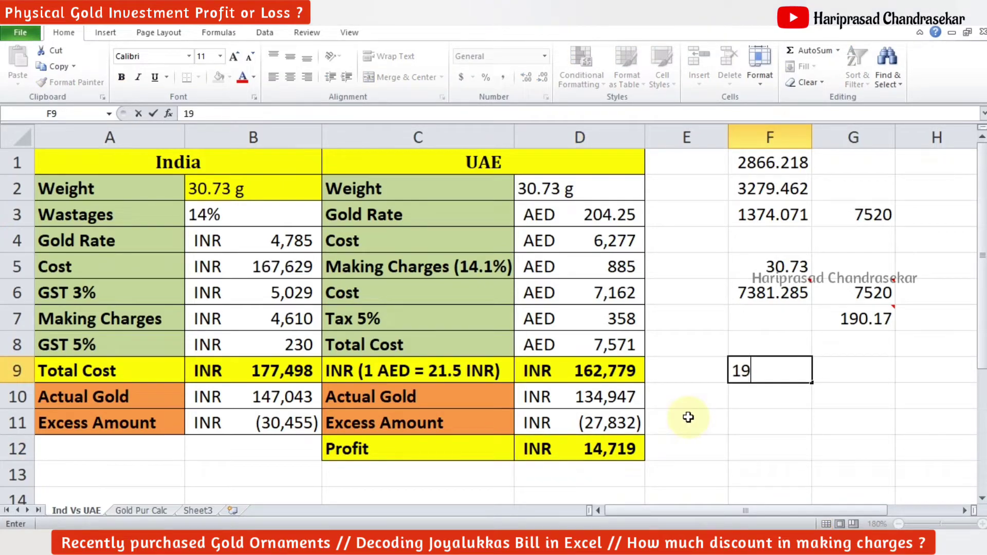
{"action": "type", "text": "6.75"}
{"action": "key", "text": "Return"}
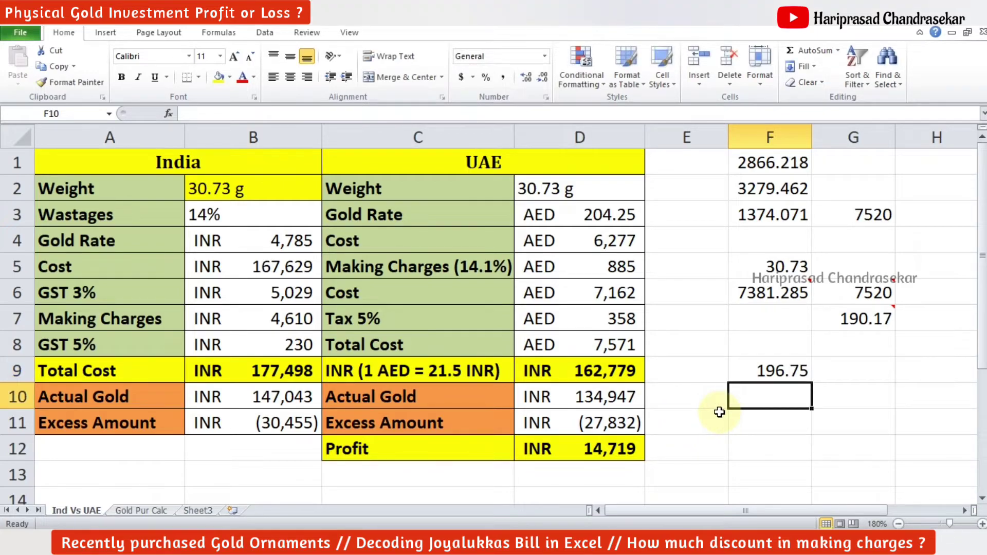
{"action": "type", "text": "=30.73*1.1"}
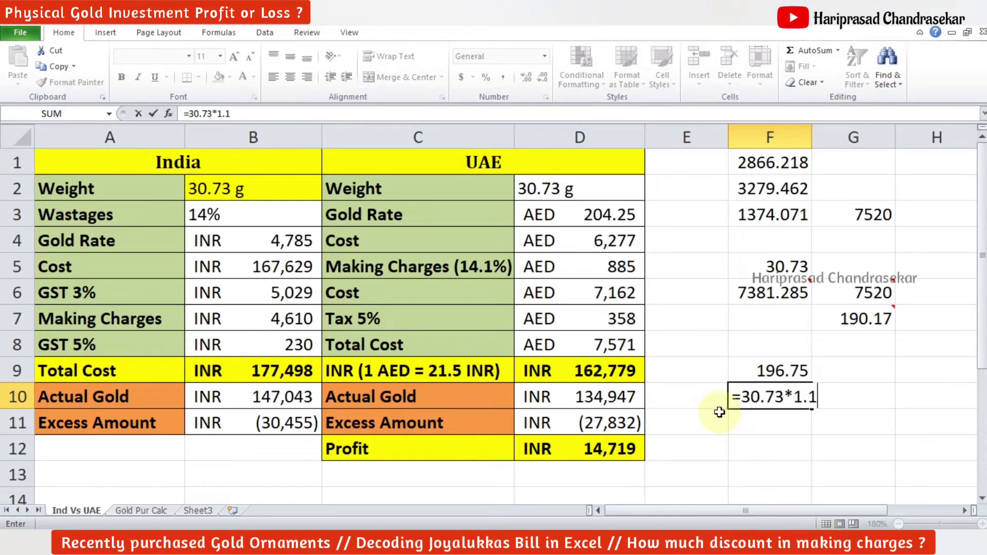
{"action": "type", "text": "2*1.05*"}
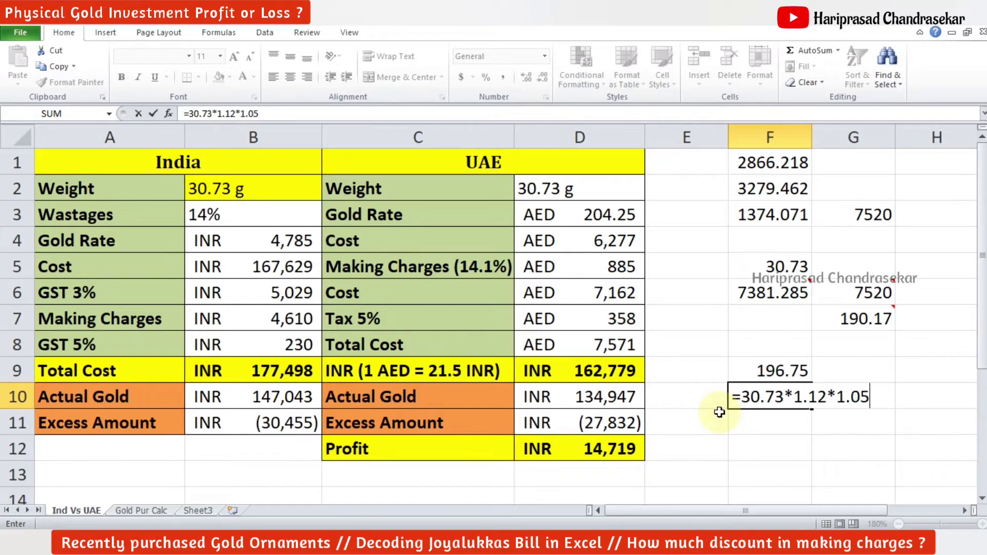
{"action": "left_click", "coordinate": [762, 371]}
{"action": "key", "text": "Return"}
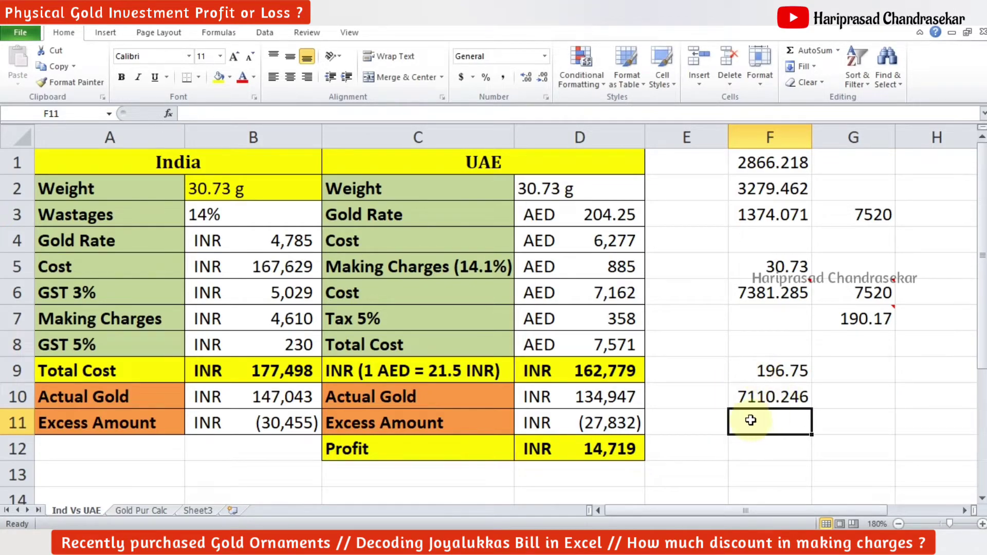
{"action": "left_click", "coordinate": [800, 394]}
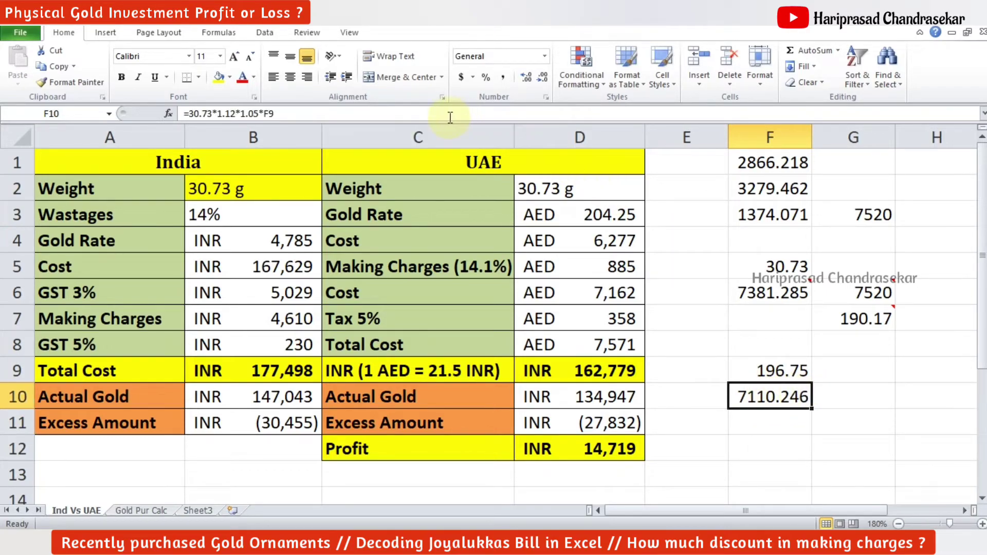
{"action": "left_click", "coordinate": [335, 113]}
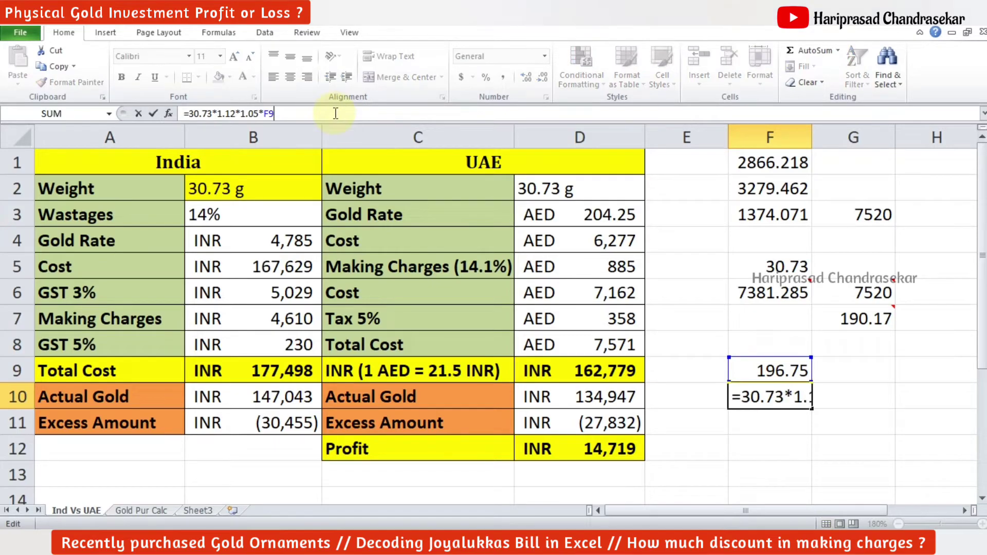
{"action": "type", "text": "+52"}
{"action": "key", "text": "Return"}
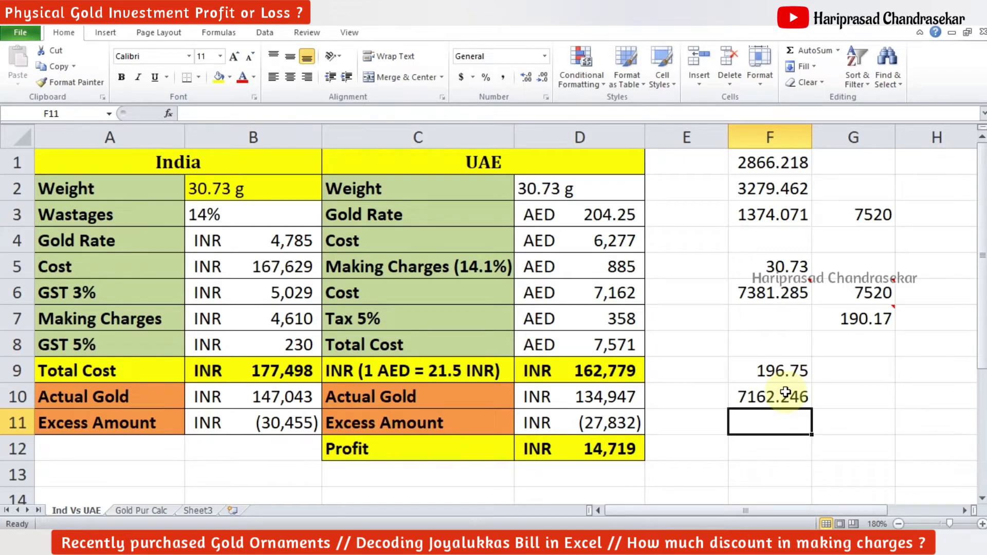
Step: Enter =7572-F10 in F11 to get the 409.7541 difference, then recheck F9 and F11
{"action": "type", "text": "=7572"}
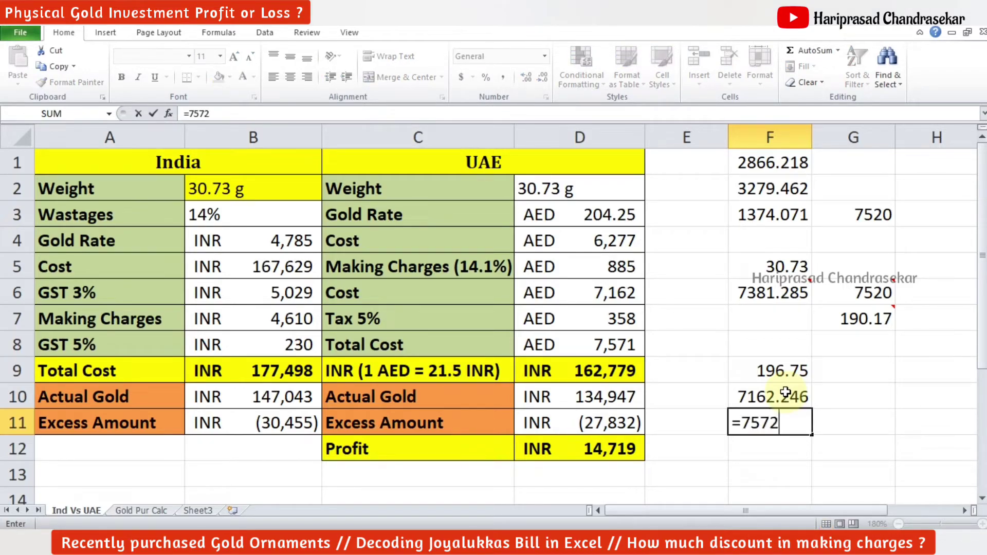
{"action": "type", "text": "-"}
{"action": "left_click", "coordinate": [786, 393]}
{"action": "key", "text": "Return"}
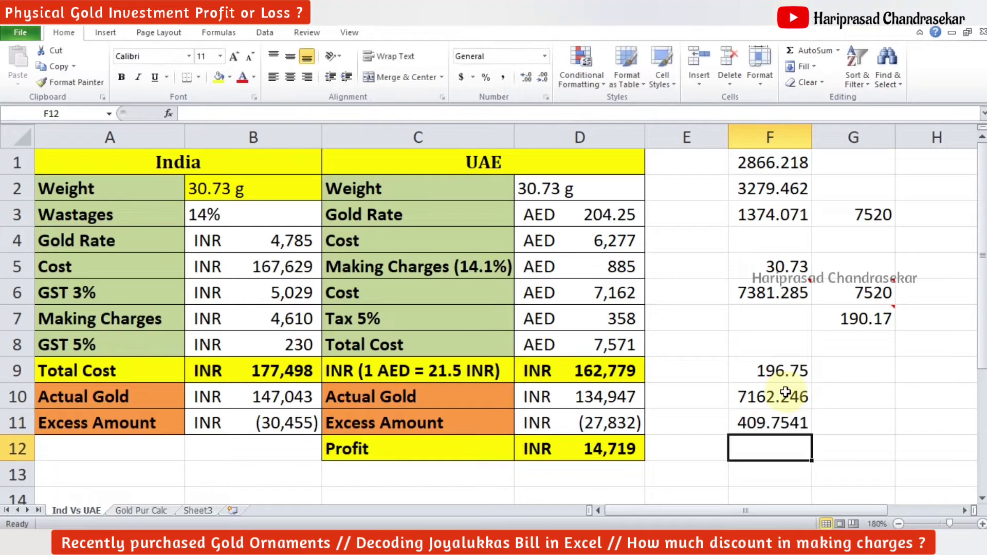
{"action": "left_click", "coordinate": [771, 420]}
{"action": "left_click", "coordinate": [789, 370]}
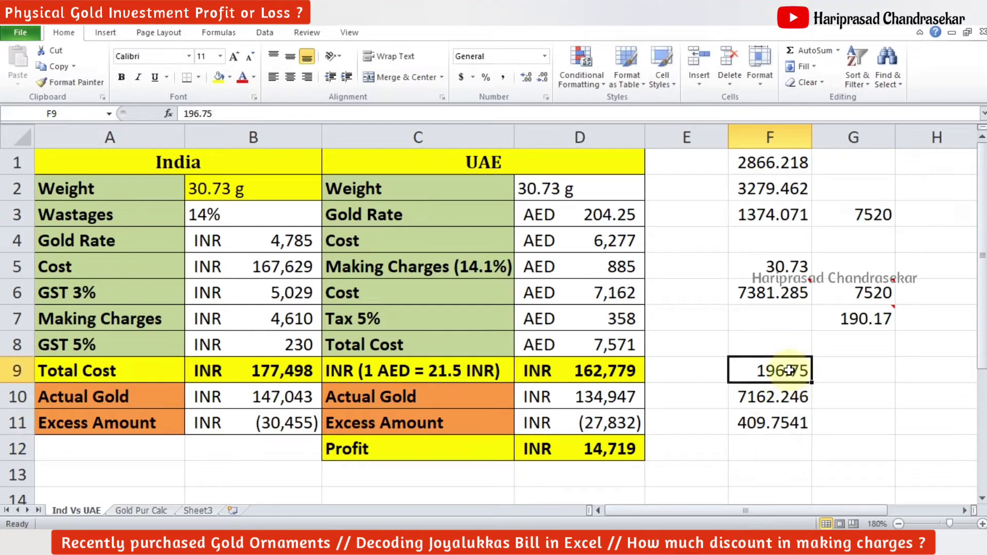
{"action": "left_click", "coordinate": [763, 420]}
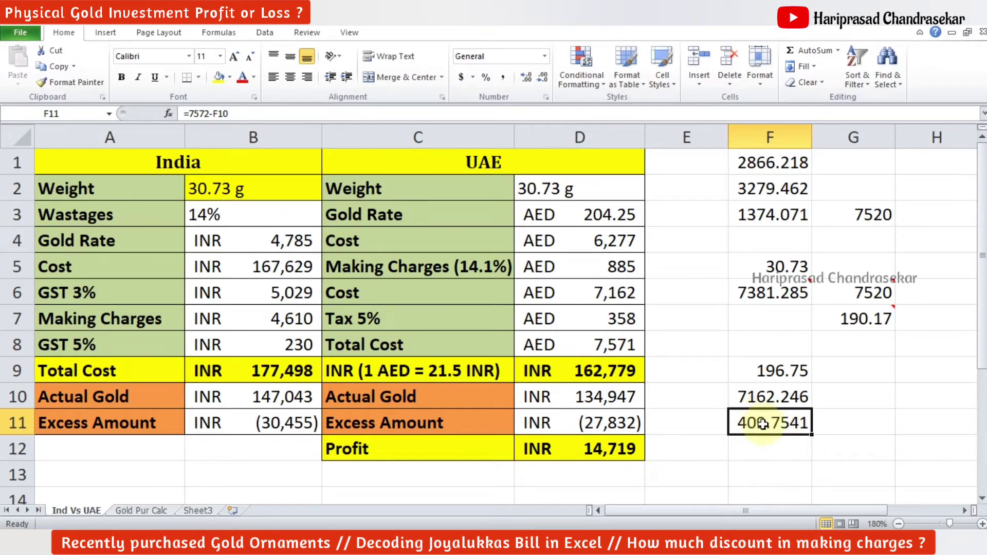
Step: Inspect E6's =D5-G5 difference on Gold Pur Calc, then return to the Ind Vs UAE sheet
{"action": "left_click", "coordinate": [144, 510]}
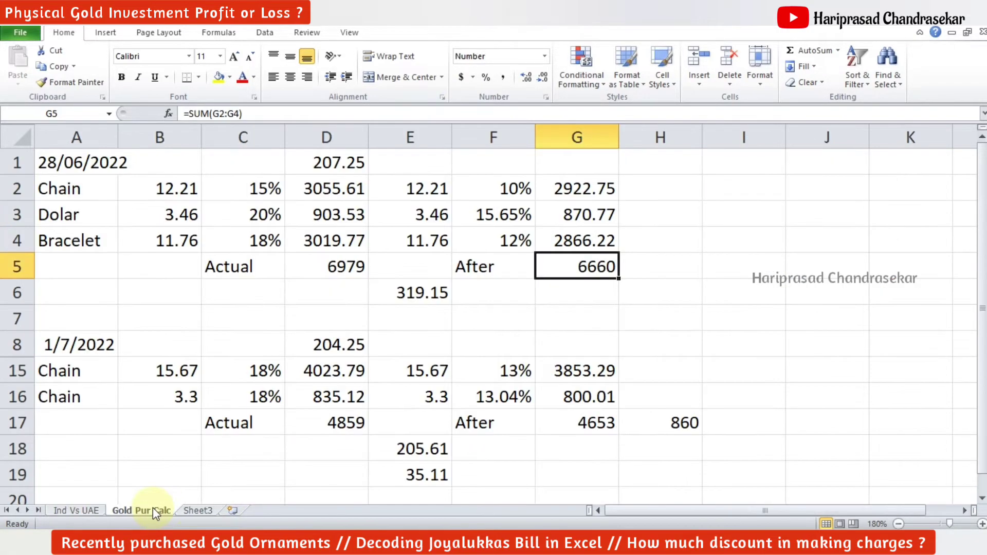
{"action": "left_click", "coordinate": [421, 293]}
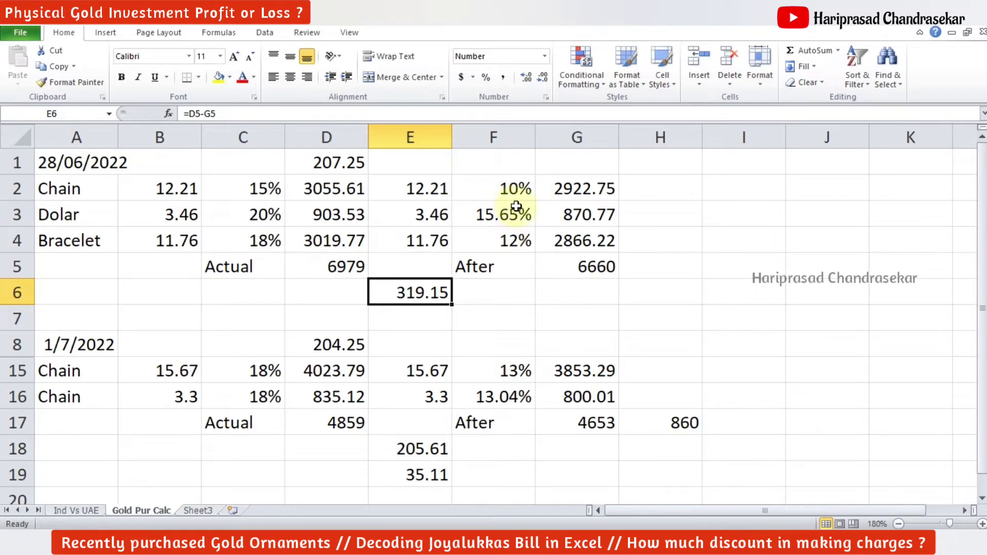
{"action": "left_click", "coordinate": [72, 509]}
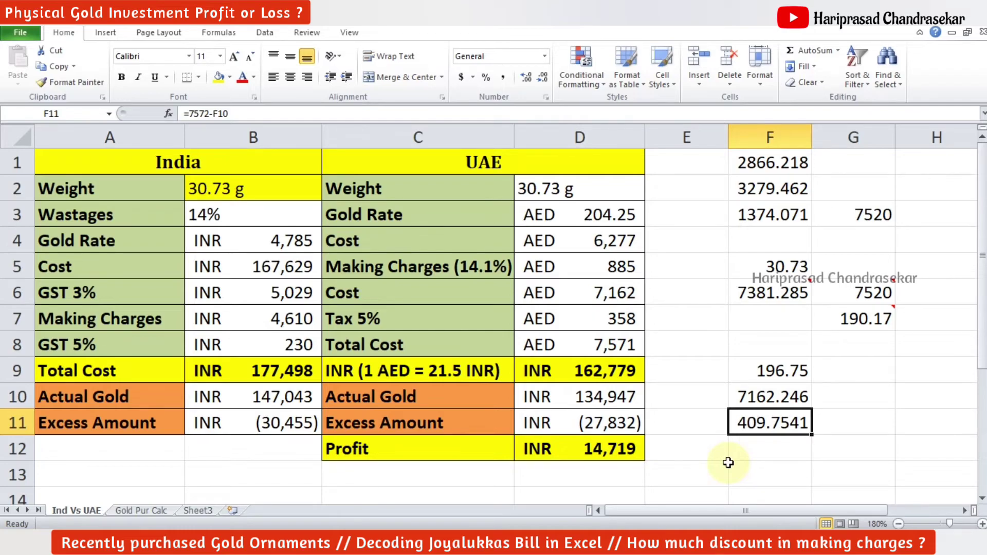
Step: Enter =157*5800*0.9 in F13, giving 819540
{"action": "scroll", "coordinate": [728, 463], "scroll_direction": "down", "scroll_amount": 1}
{"action": "left_click", "coordinate": [775, 393]}
{"action": "type", "text": "=15"}
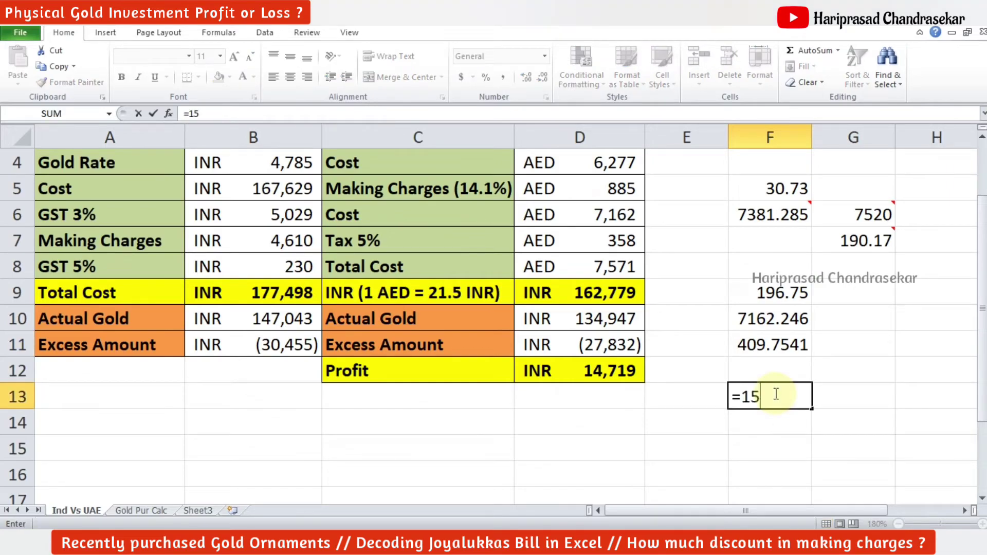
{"action": "type", "text": "7"}
{"action": "key", "text": "BackSpace"}
{"action": "key", "text": "BackSpace"}
{"action": "key", "text": "BackSpace"}
{"action": "key", "text": "BackSpace"}
{"action": "type", "text": "="}
{"action": "type", "text": "157"}
{"action": "type", "text": "*"}
{"action": "type", "text": "58"}
{"action": "type", "text": "00"}
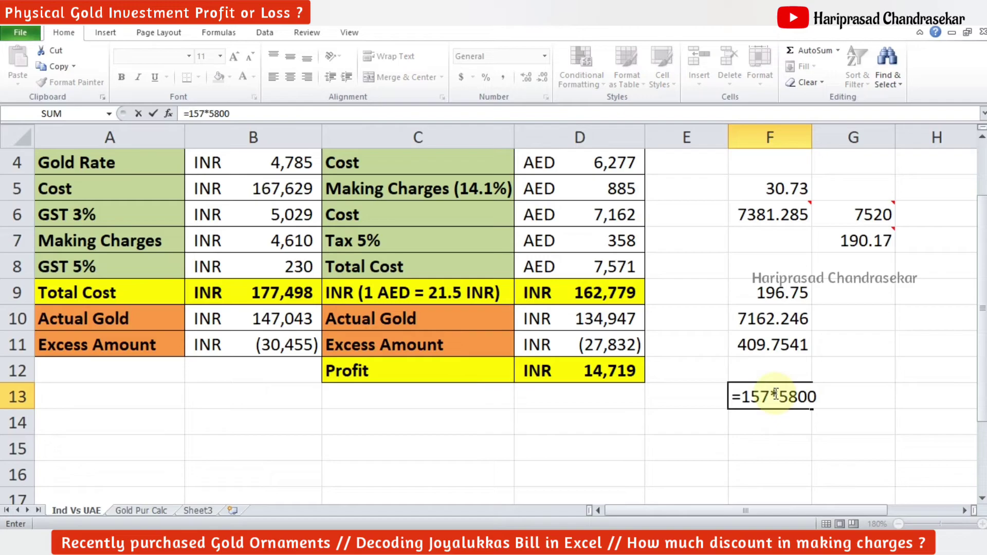
{"action": "type", "text": "*0.9"}
{"action": "key", "text": "Return"}
{"action": "left_click", "coordinate": [763, 397]}
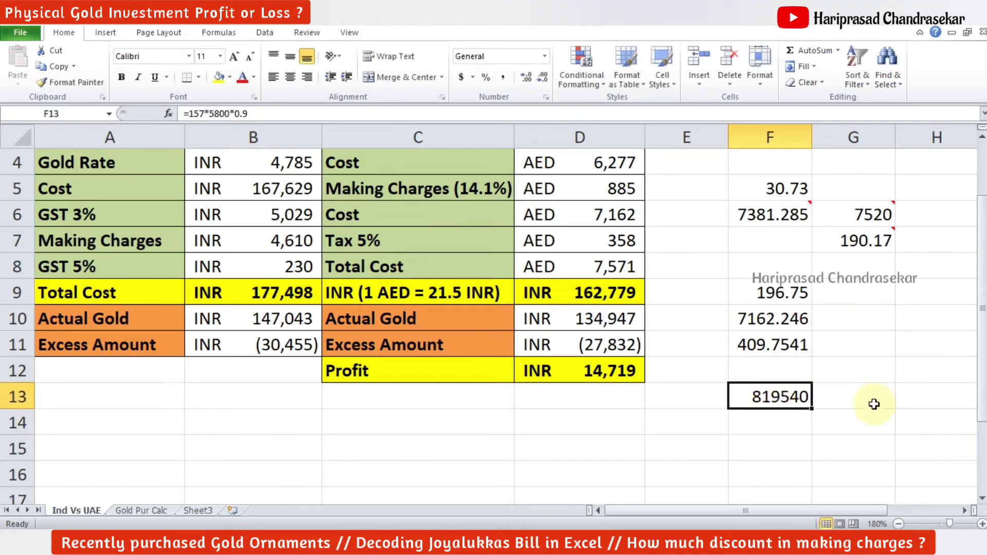
Step: Enter =F13-457000 in G13 to get 362540
{"action": "left_click", "coordinate": [823, 395]}
{"action": "type", "text": "="}
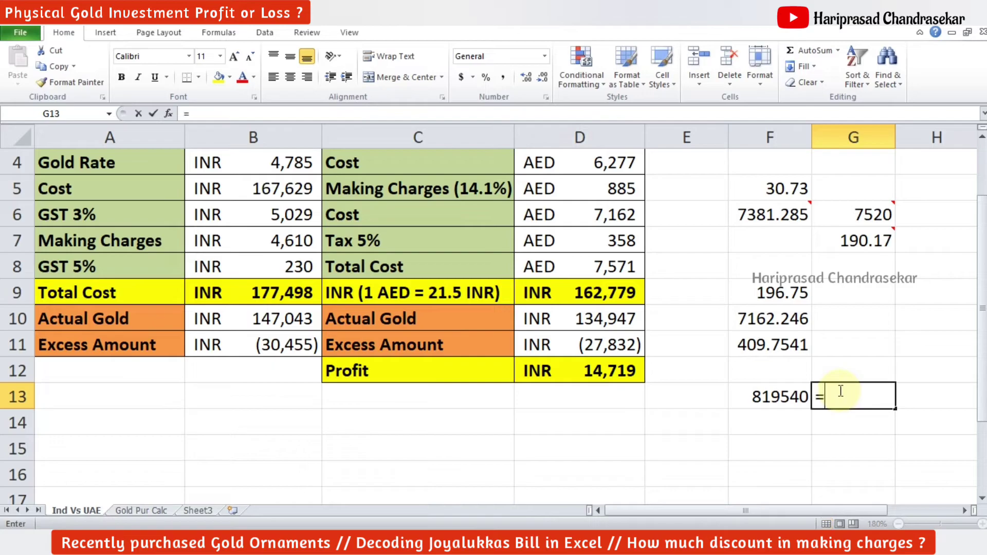
{"action": "left_click", "coordinate": [784, 398]}
{"action": "type", "text": "-45"}
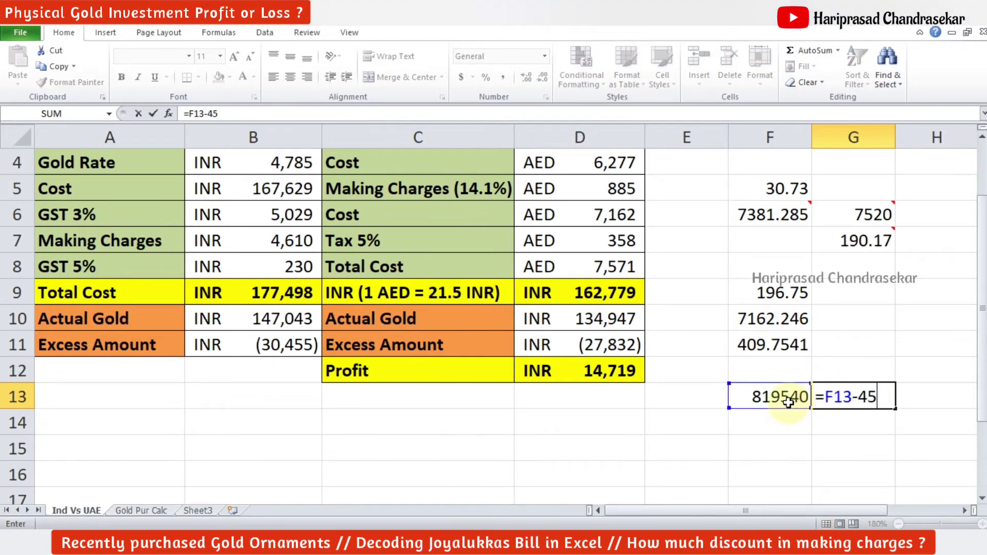
{"action": "type", "text": "7000"}
{"action": "key", "text": "Return"}
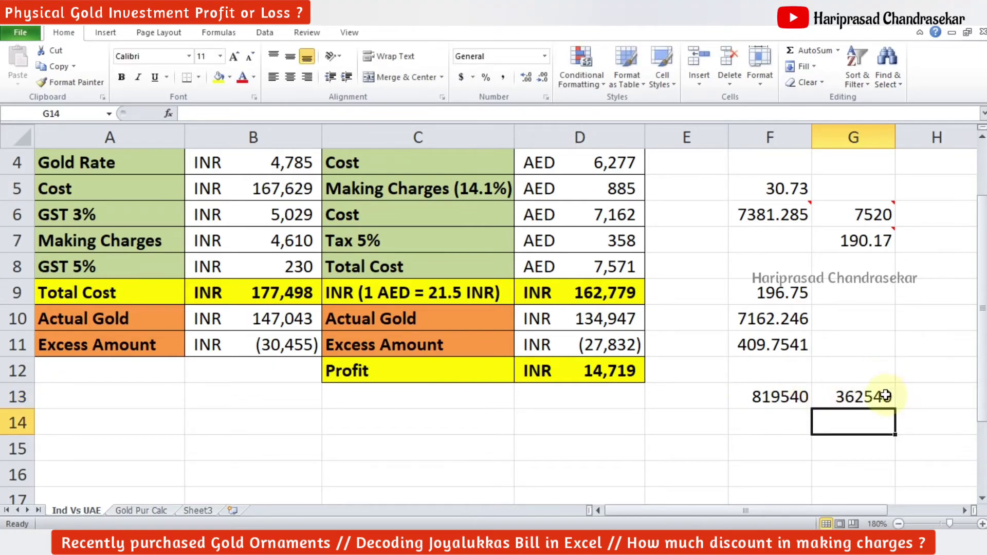
{"action": "left_click", "coordinate": [885, 396]}
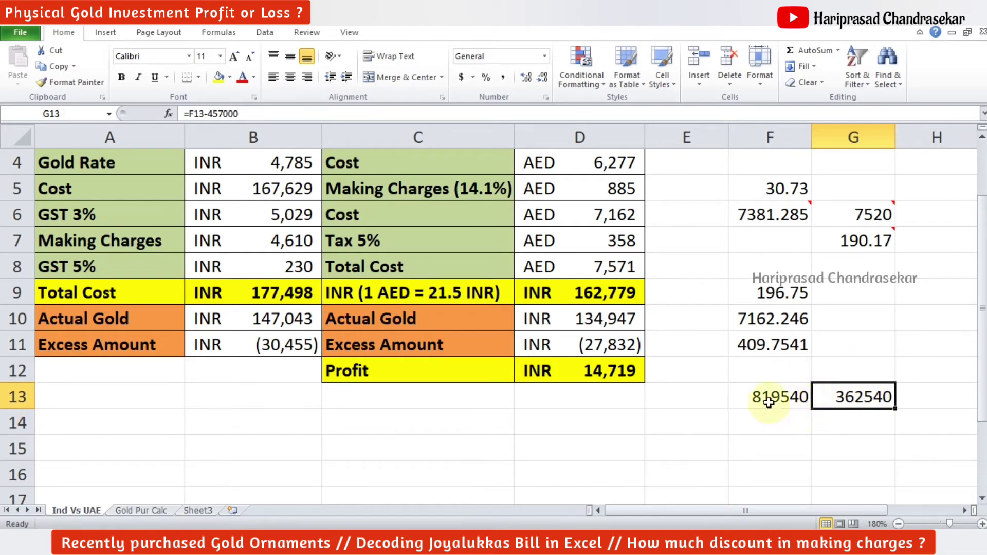
Step: Convert the F11 excess to INR in G11 with =F11*21.5, giving 8809.712
{"action": "left_click", "coordinate": [753, 345]}
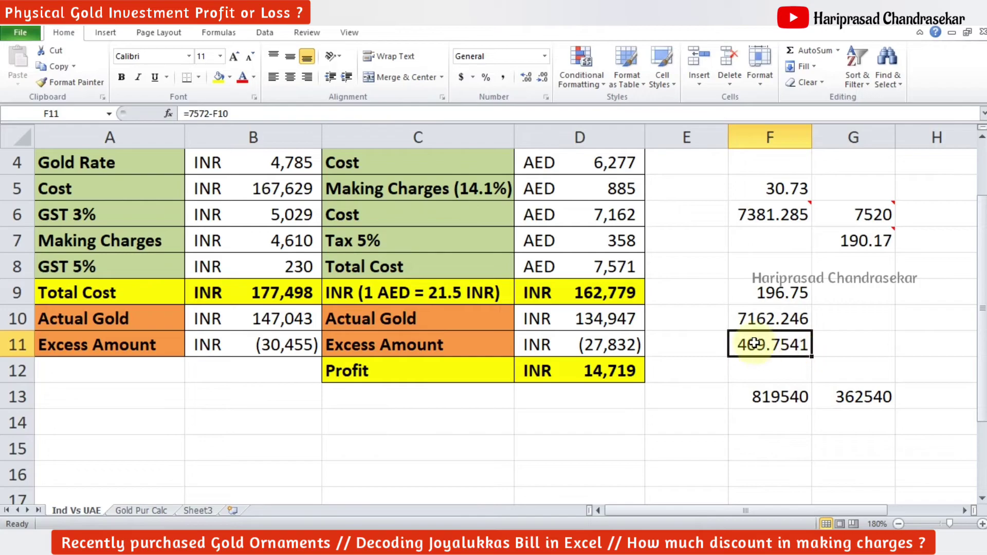
{"action": "left_click", "coordinate": [849, 338]}
{"action": "type", "text": "="}
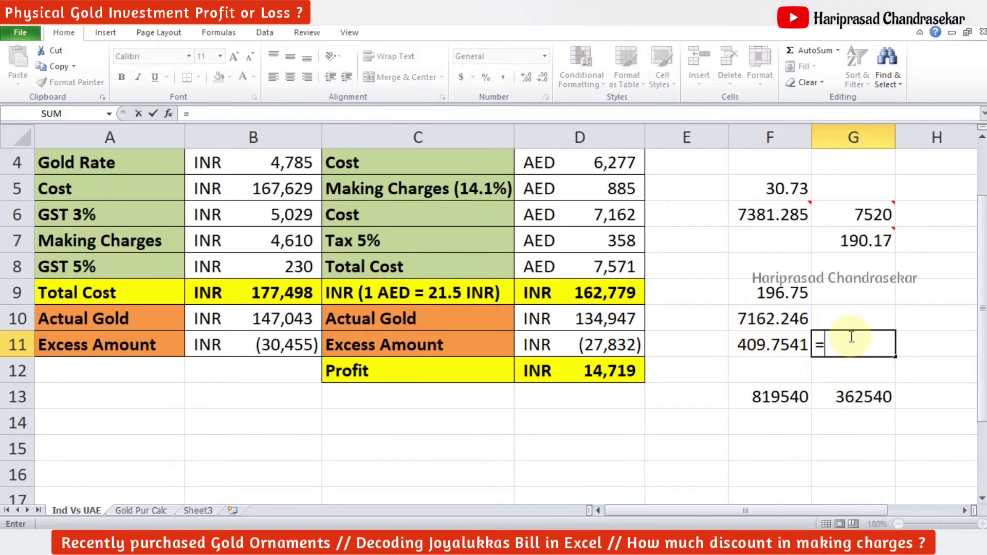
{"action": "left_click", "coordinate": [782, 345]}
{"action": "type", "text": "*2"}
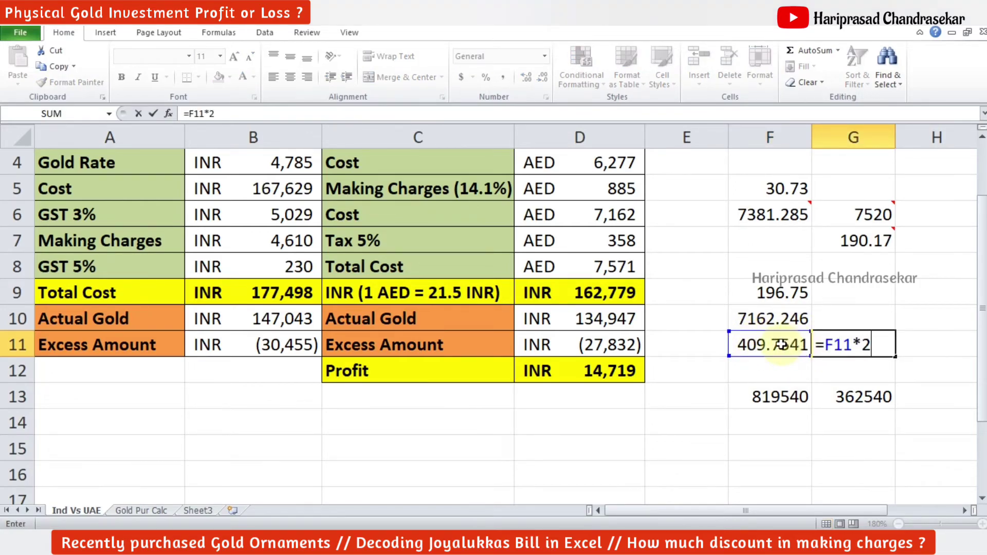
{"action": "type", "text": "1.5"}
{"action": "key", "text": "Return"}
{"action": "left_click", "coordinate": [853, 344]}
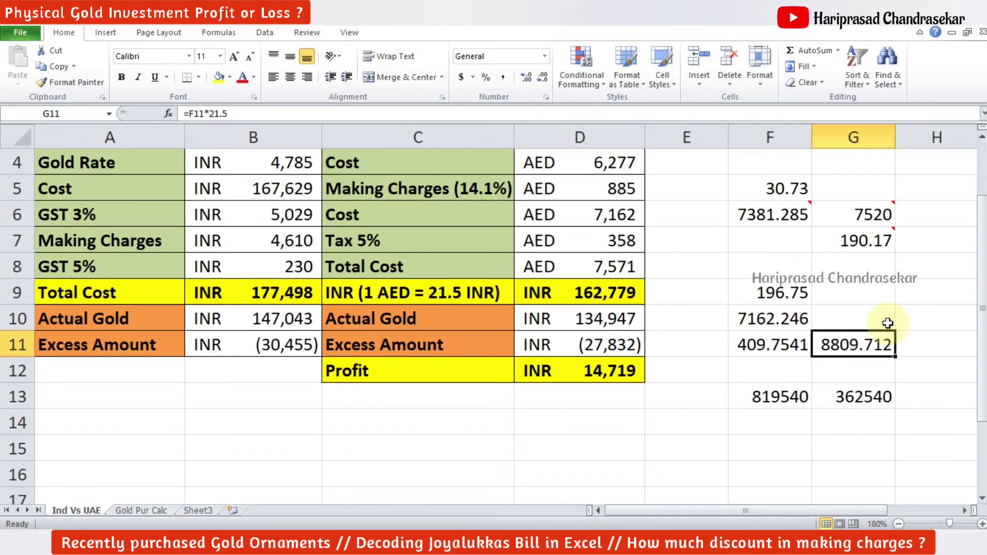
{"action": "left_click", "coordinate": [777, 396]}
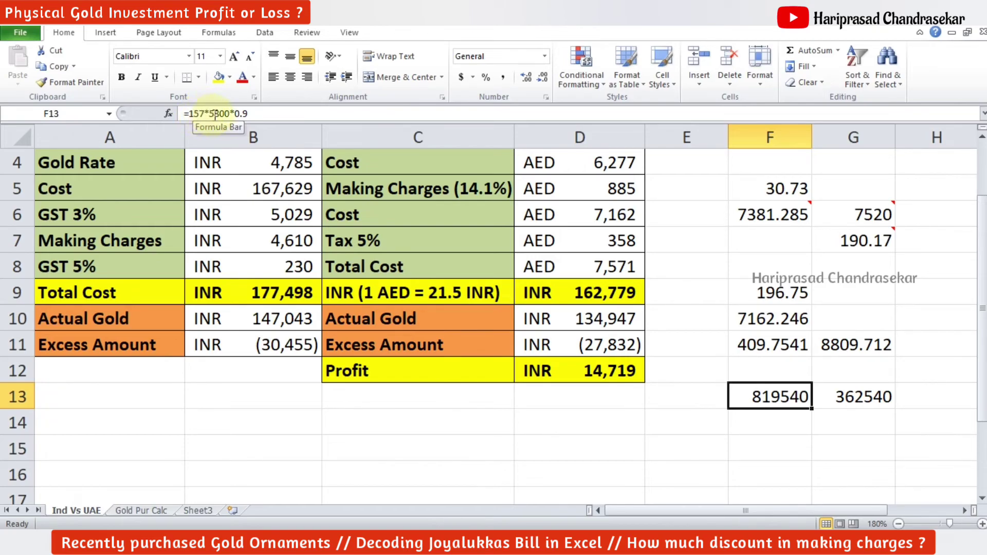
Step: Edit F13's formula from 157 to 154 so F13 shows 803880 and G13 shows 346880
{"action": "left_click", "coordinate": [203, 113]}
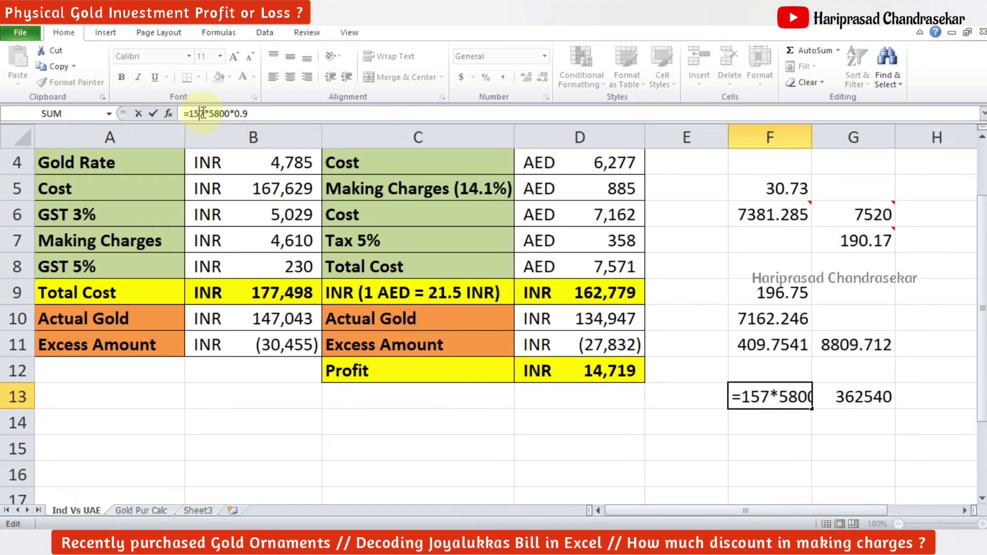
{"action": "key", "text": "BackSpace"}
{"action": "type", "text": "4"}
{"action": "key", "text": "Return"}
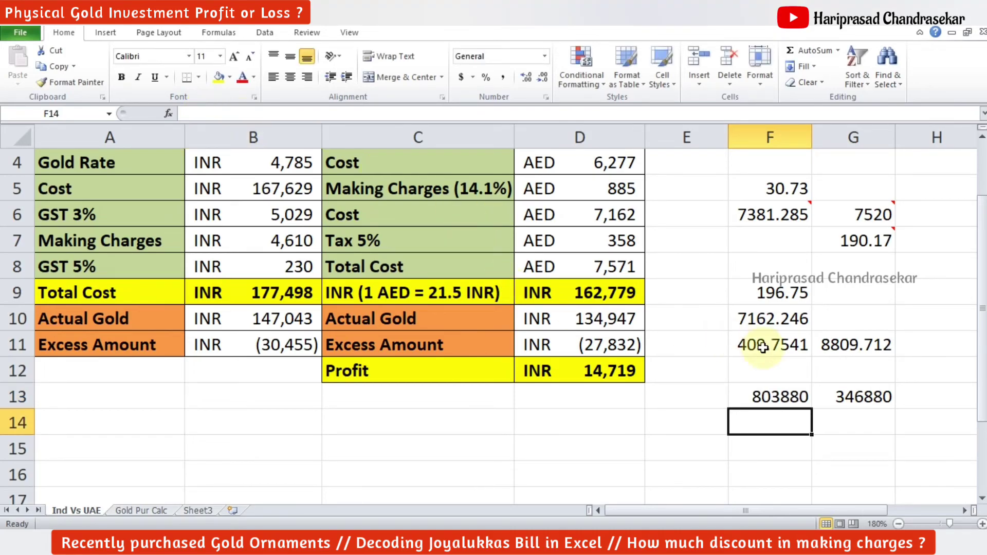
{"action": "left_click", "coordinate": [851, 396]}
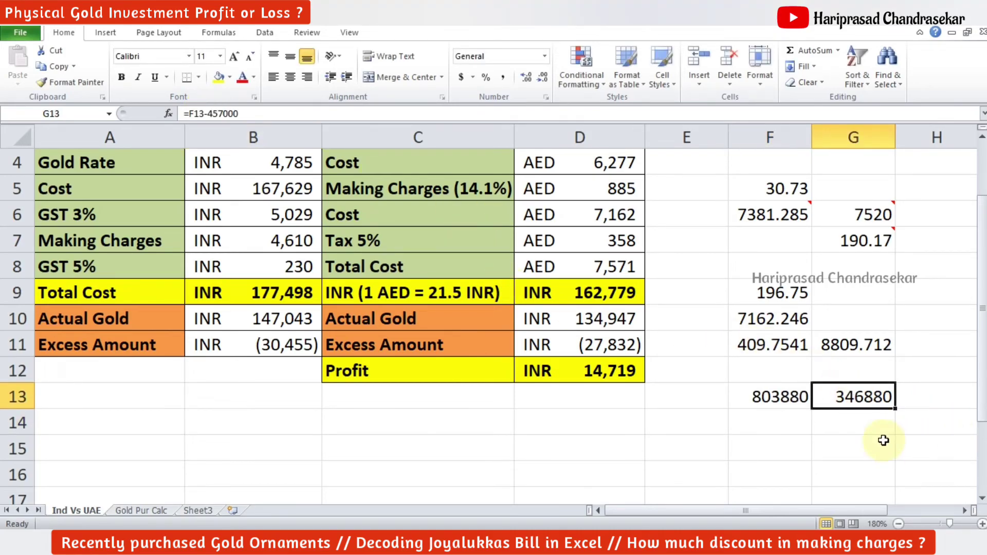
{"action": "left_click", "coordinate": [848, 344]}
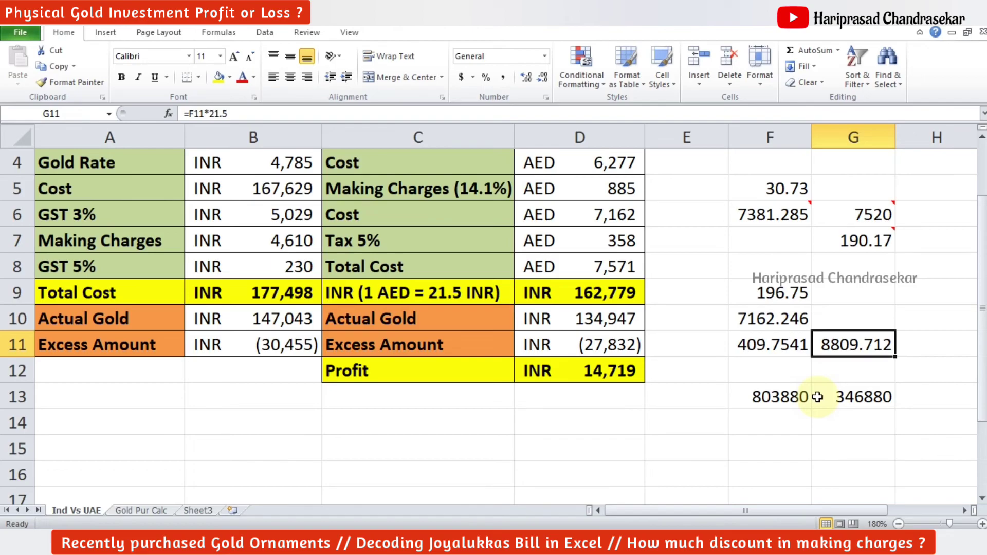
{"action": "scroll", "coordinate": [817, 396], "scroll_direction": "up", "scroll_amount": 1}
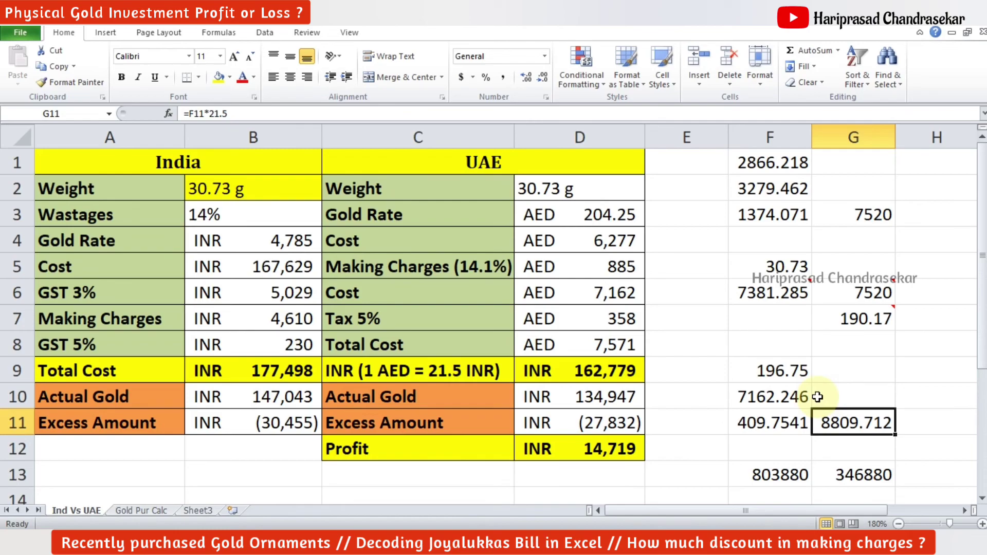